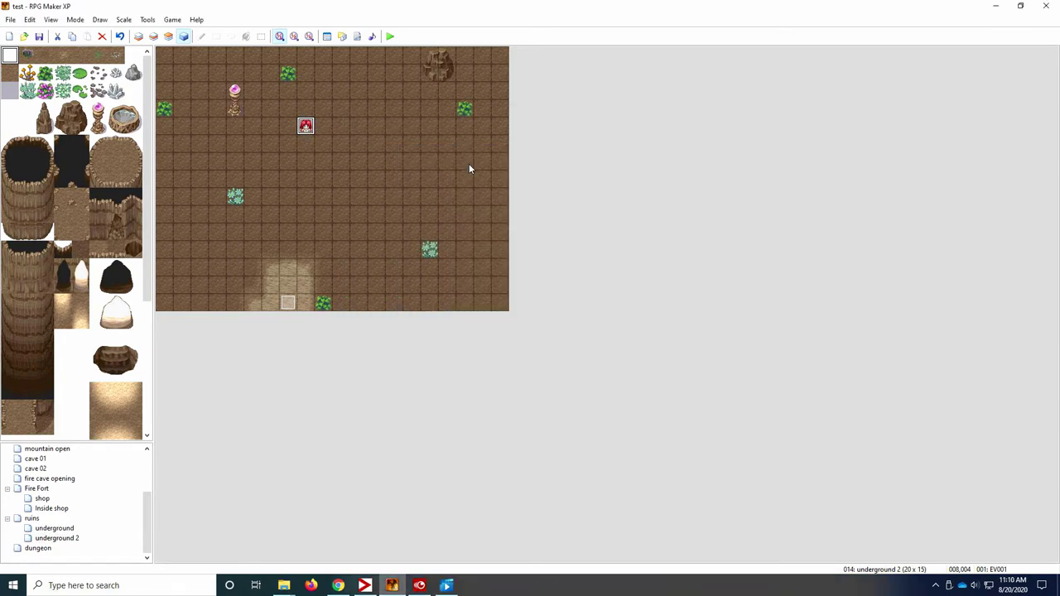
Open the girl's cave event EV001 and move its editor window to the right.
double_click(306, 129)
left_click_drag(435, 115, 539, 153)
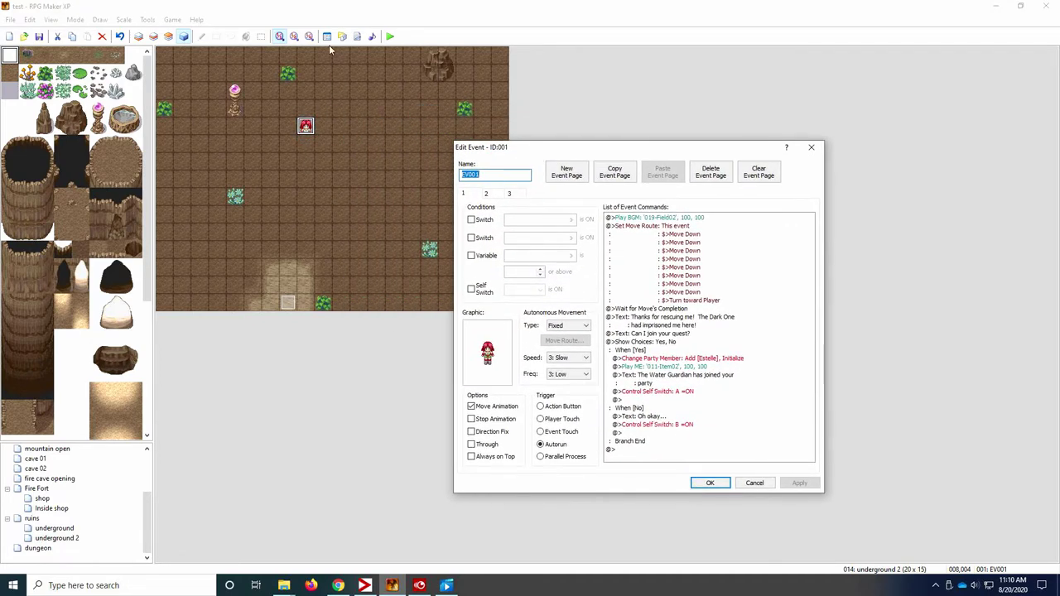
left_click_drag(540, 152, 545, 152)
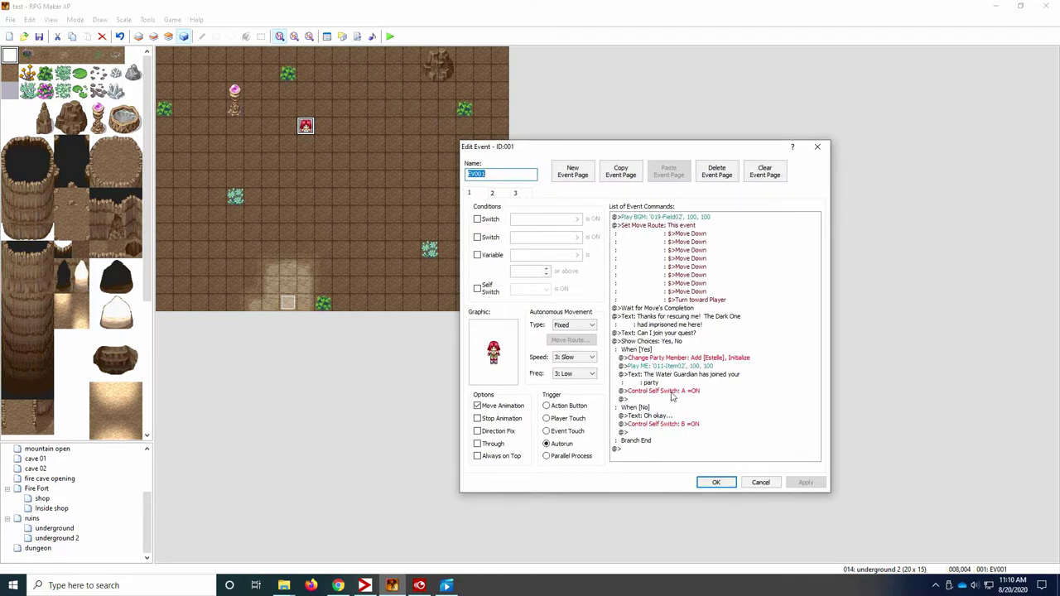
Check the Water Guardian Dorothy actor's settings in the database, then close it.
left_click(720, 484)
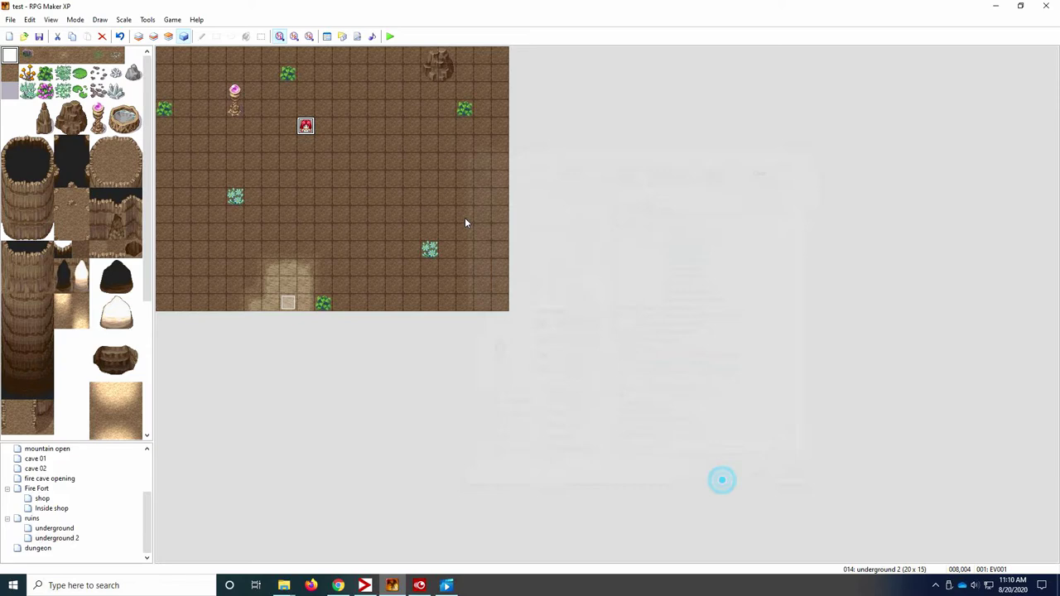
left_click(327, 37)
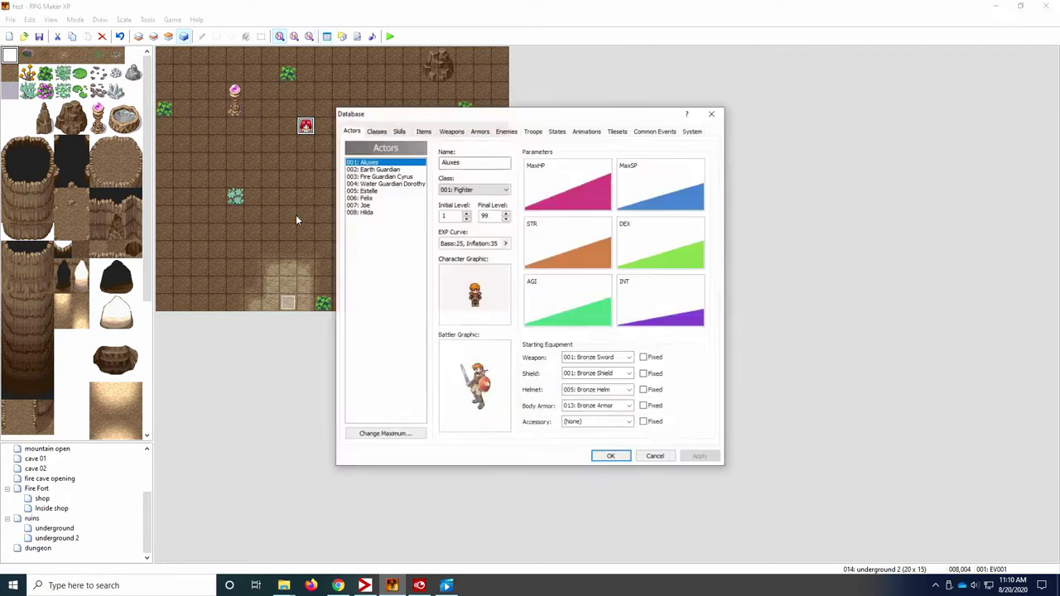
left_click(389, 183)
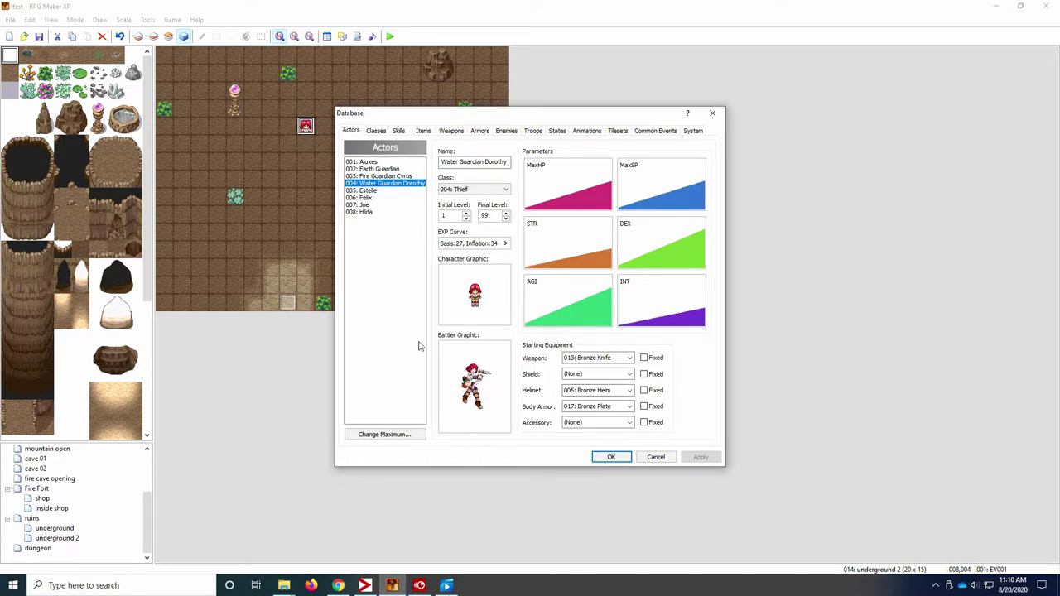
left_click(608, 458)
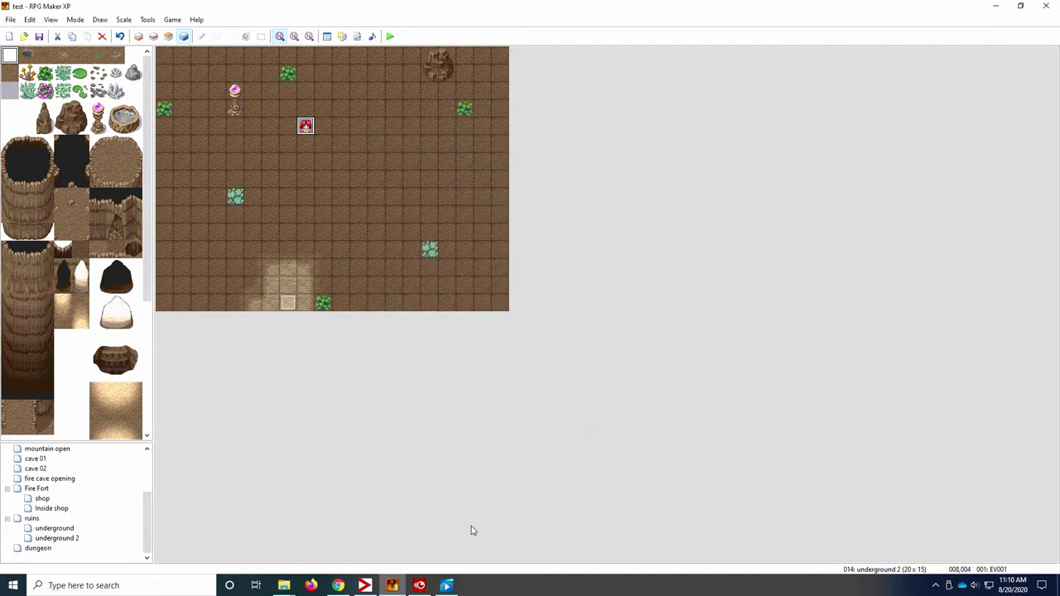
left_click(446, 585)
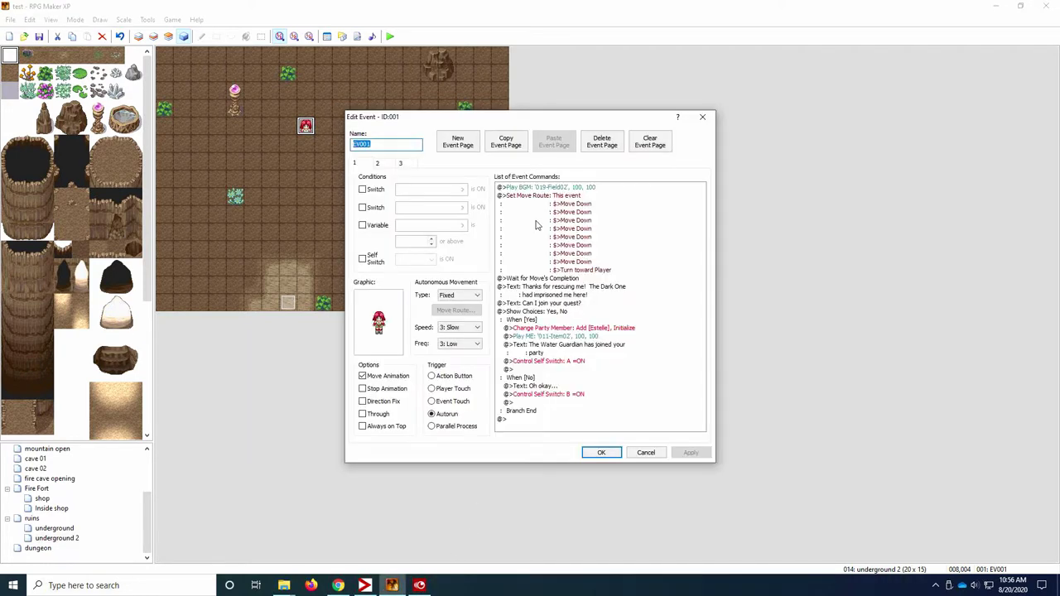
Review the event's Play BGM command and its Set Move Route block.
left_click_drag(488, 122, 571, 114)
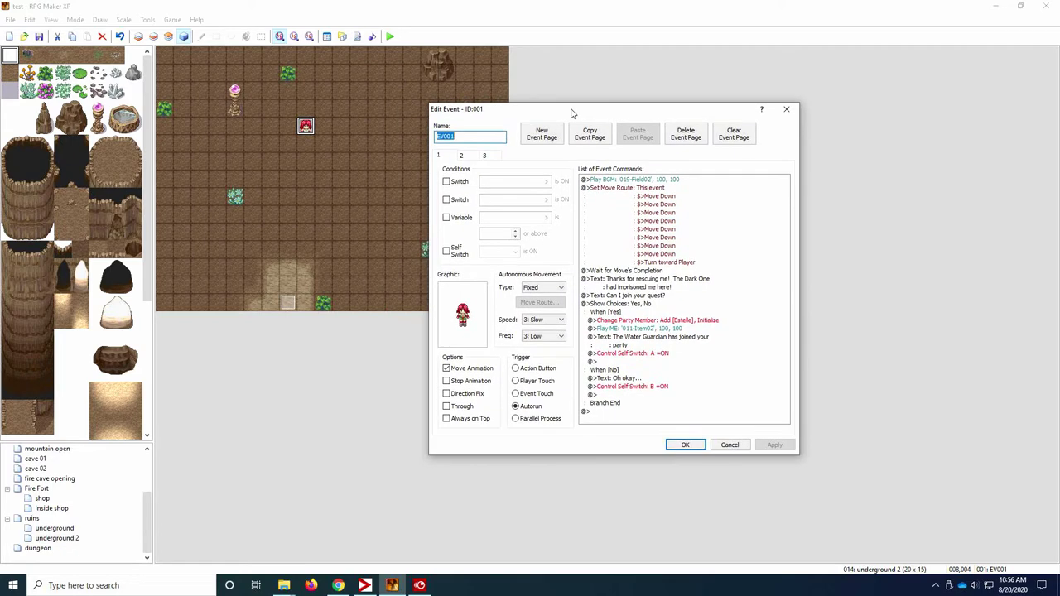
left_click(633, 180)
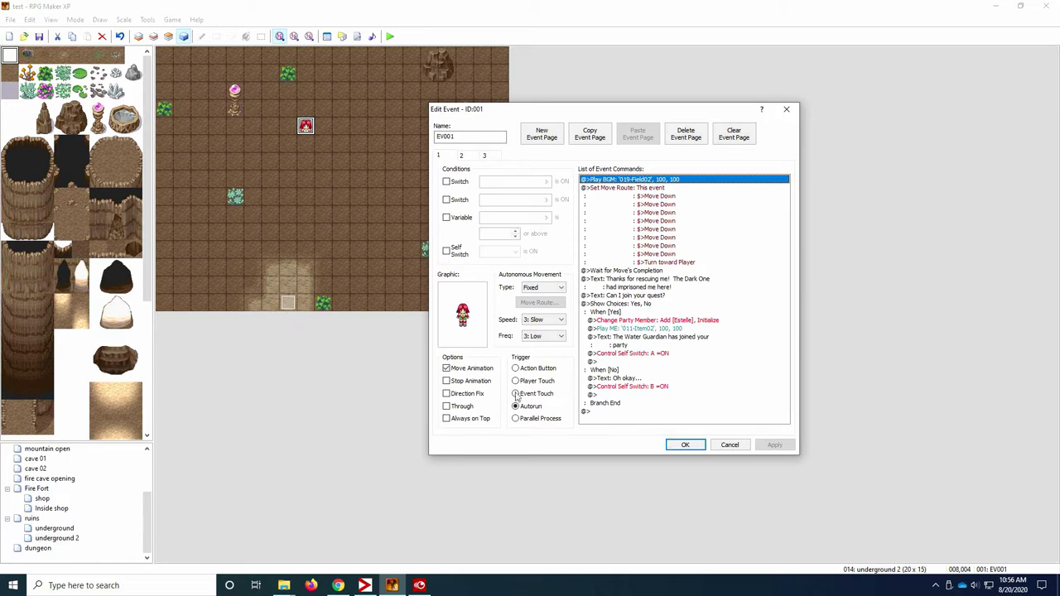
left_click(633, 188)
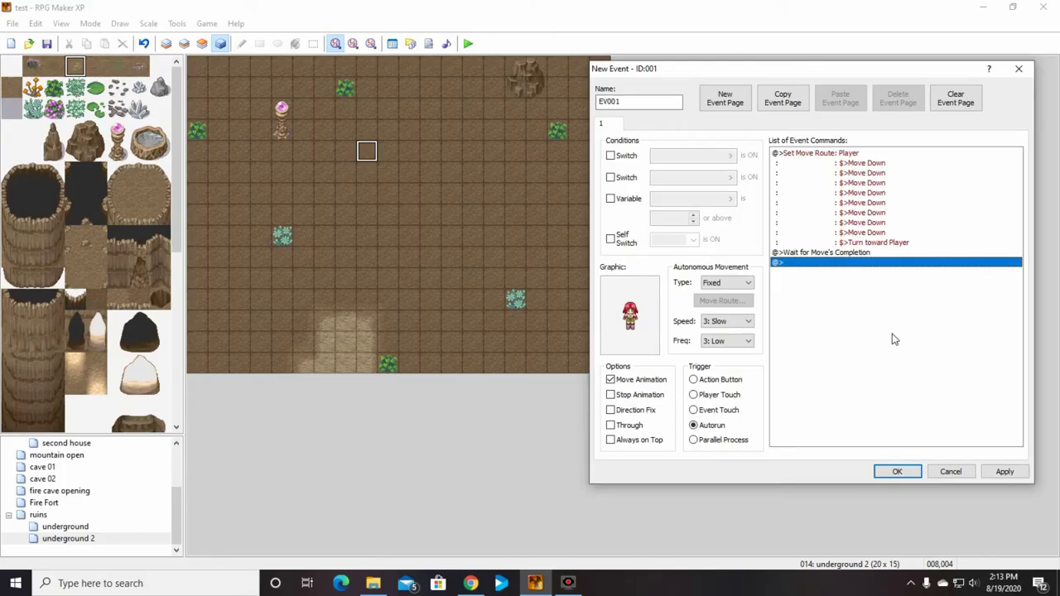
Add a Show Text line: 'Thanks for rescuing me! The Dark One had imprisoned me here!'.
right_click(809, 267)
left_click(855, 280)
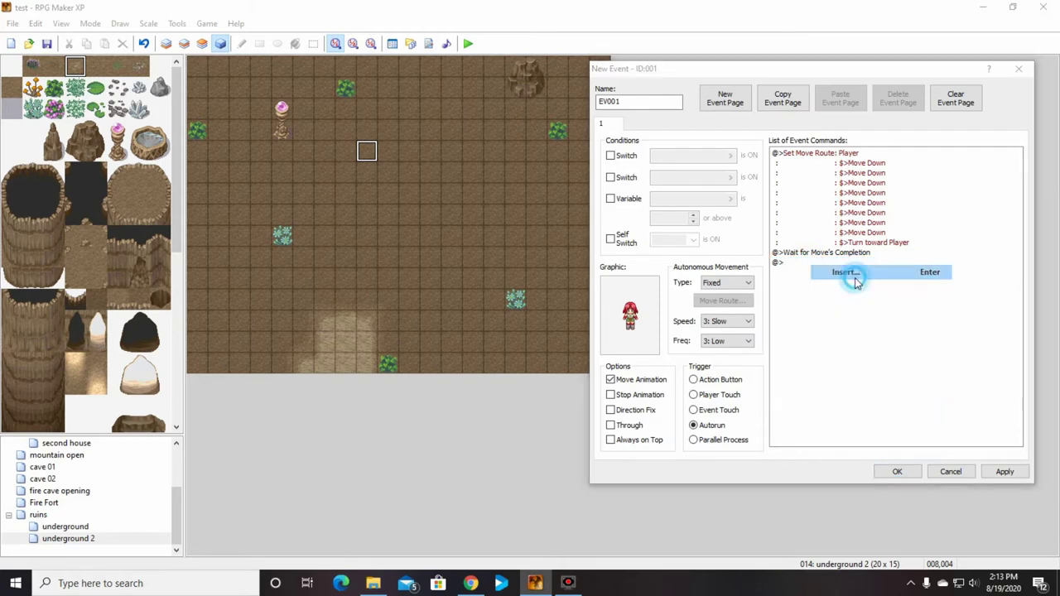
left_click(794, 174)
left_click(832, 196)
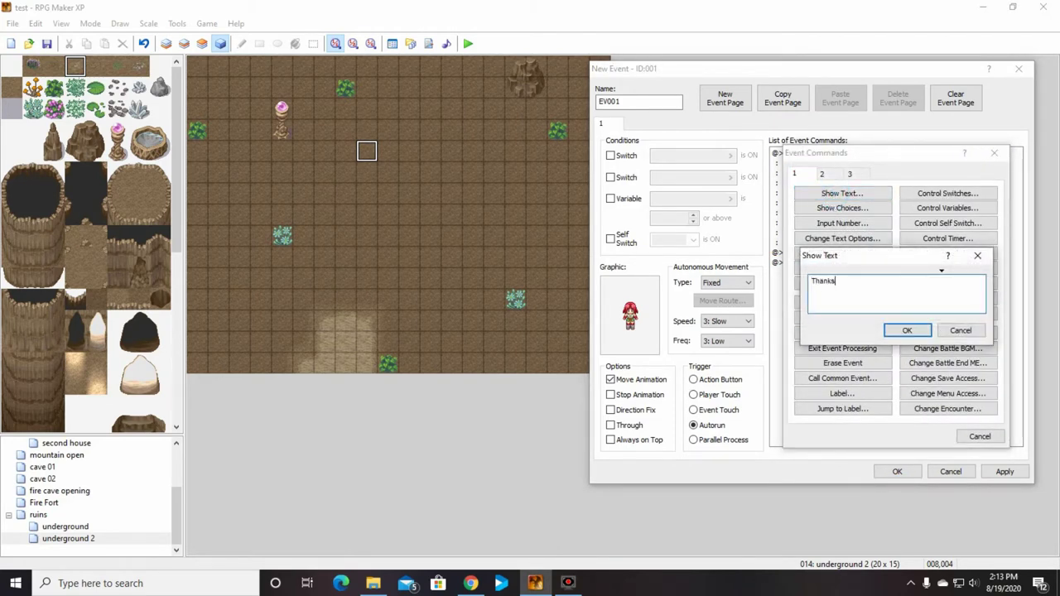
type("Thanks for recscuing me! The Dark One")
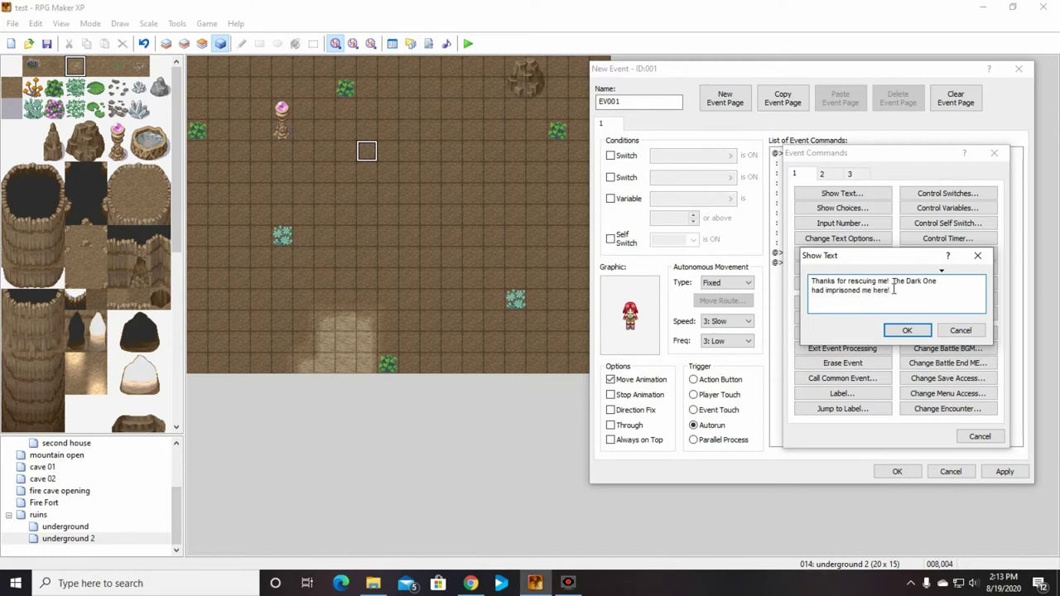
left_click(905, 330)
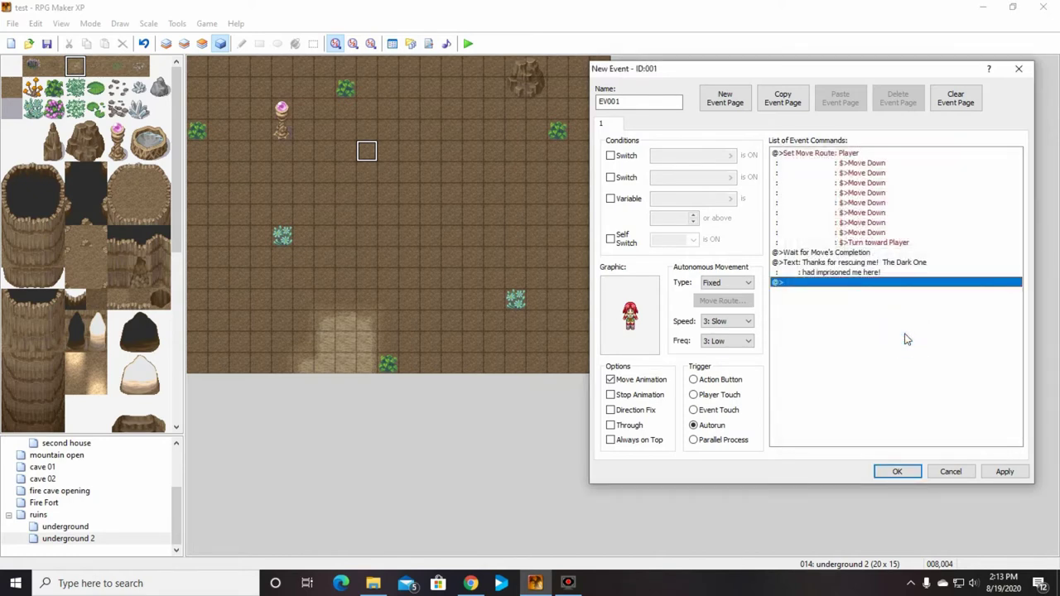
Add a Show Text line asking 'Can I join your quest?'.
right_click(796, 291)
left_click(828, 293)
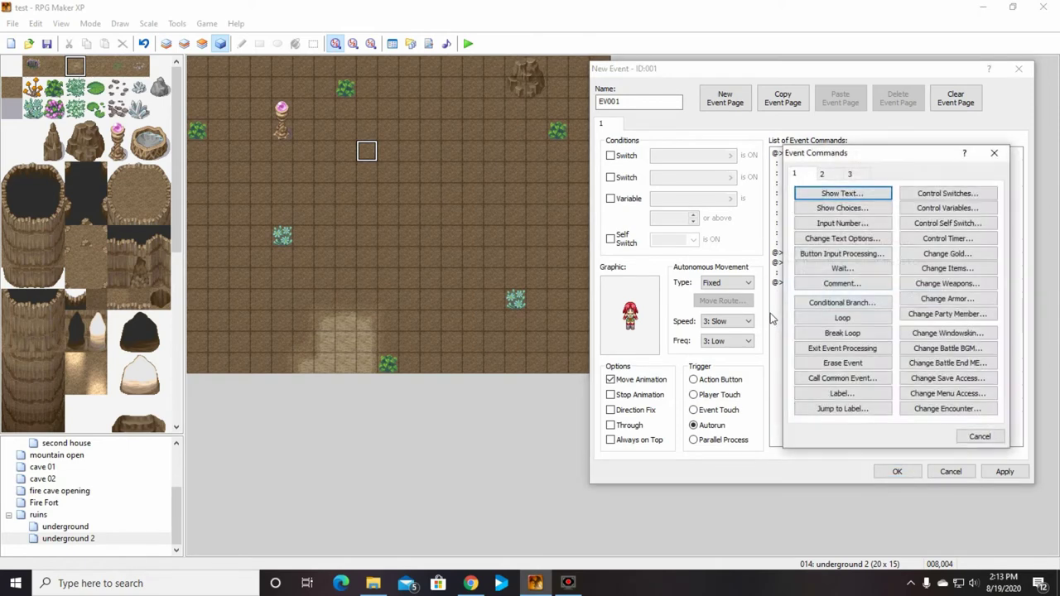
left_click(820, 193)
type("Can ")
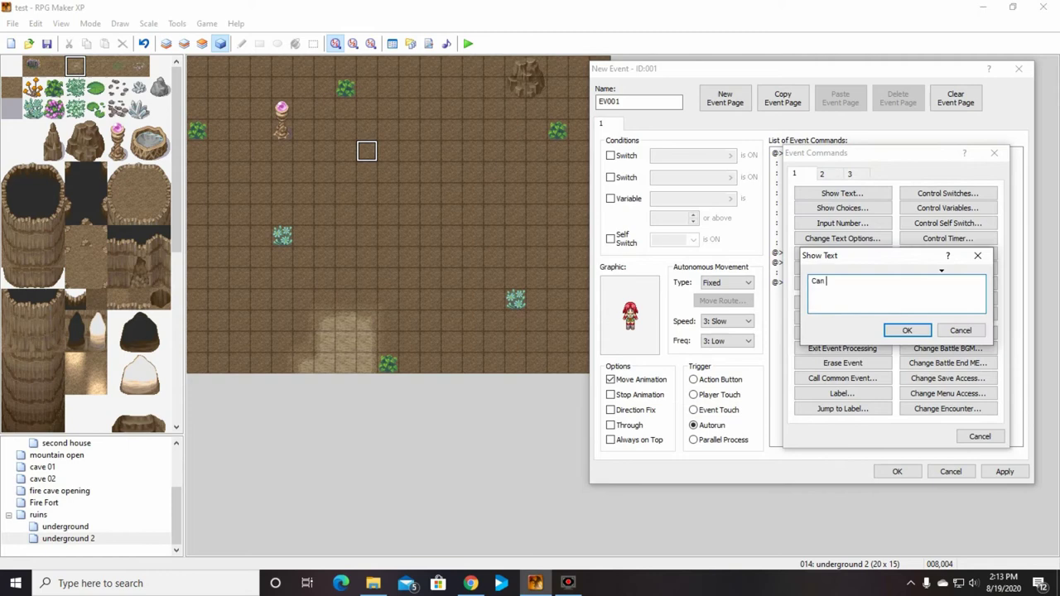
type("I join your quest?")
left_click(907, 331)
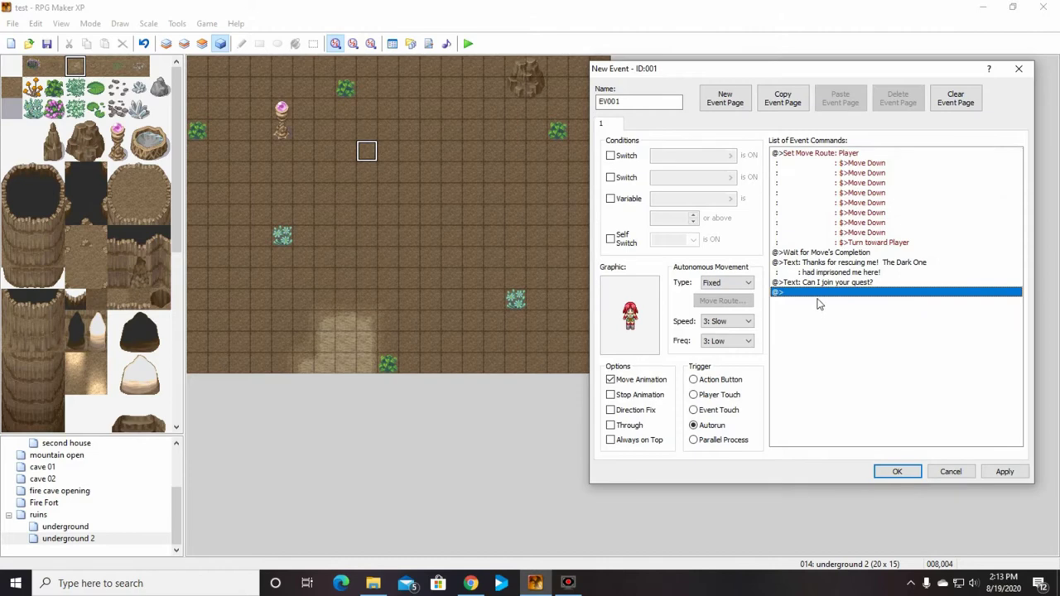
Add a Show Choices command with the default Yes and No options.
right_click(819, 301)
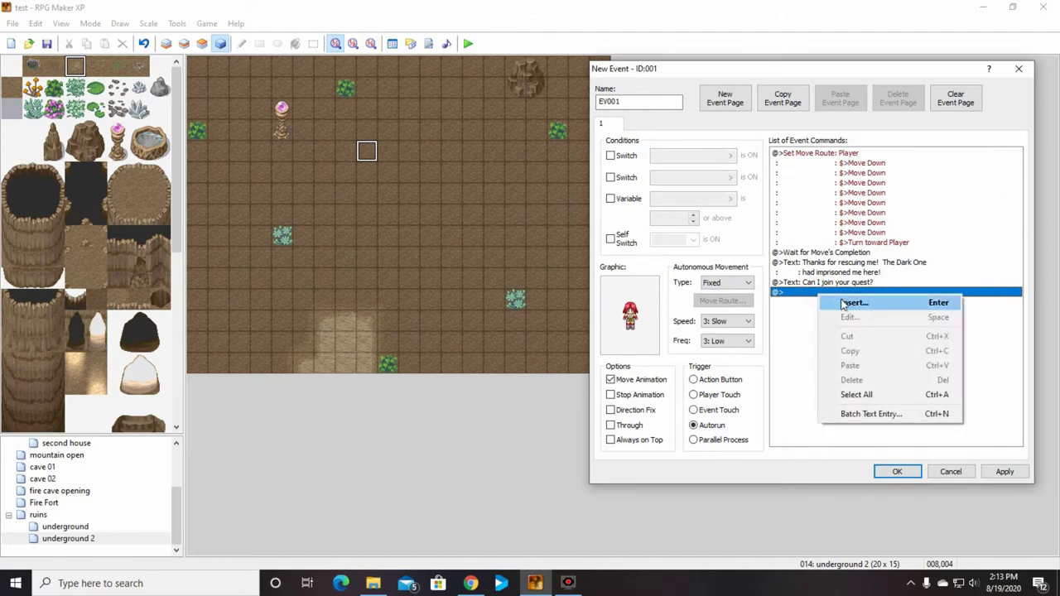
left_click(843, 303)
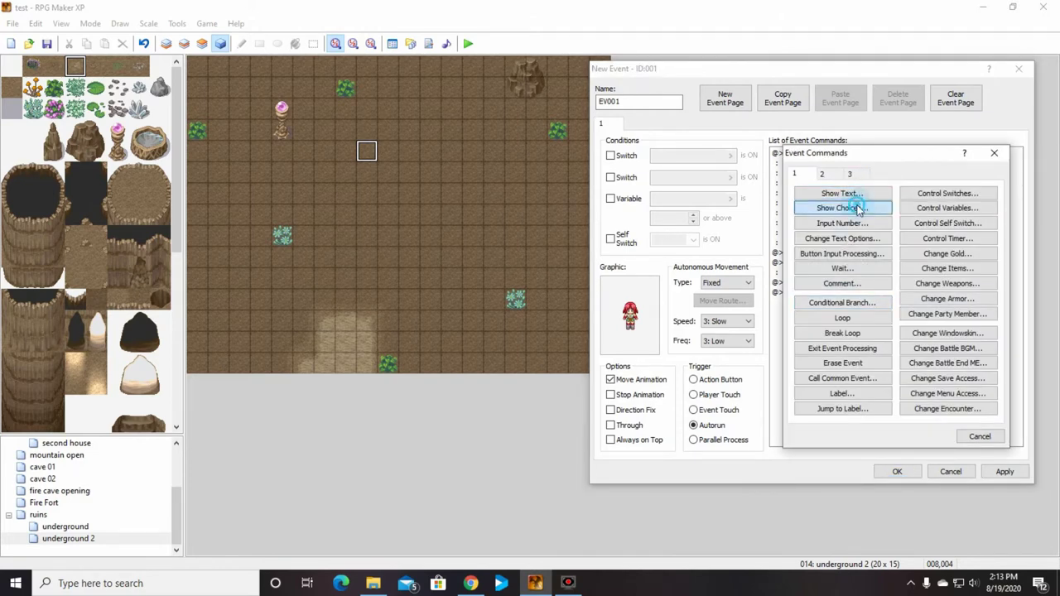
left_click(857, 207)
left_click(901, 371)
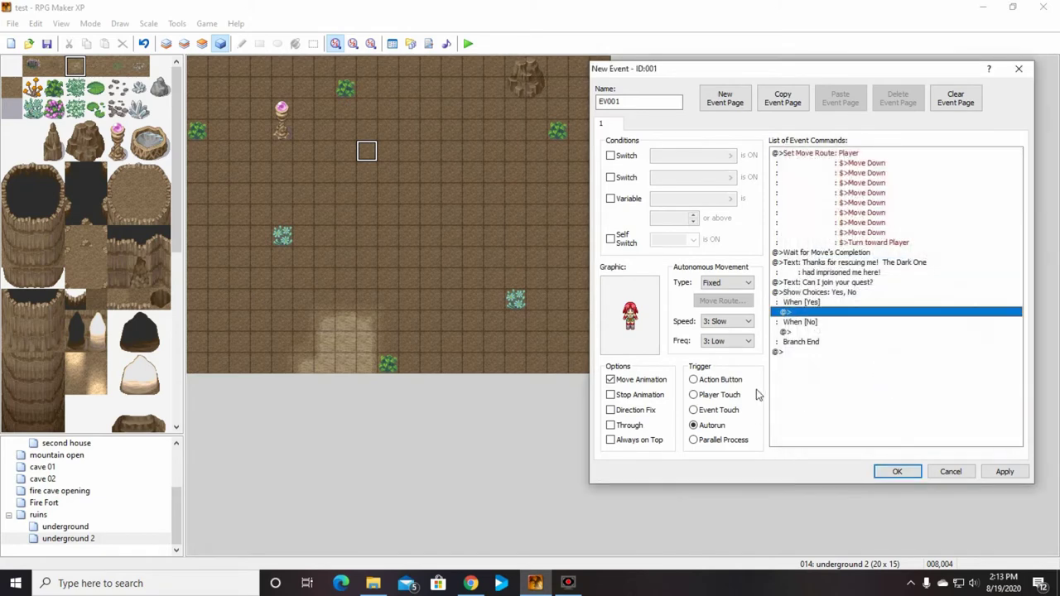
In the Yes branch, add Estelle to the party.
right_click(813, 310)
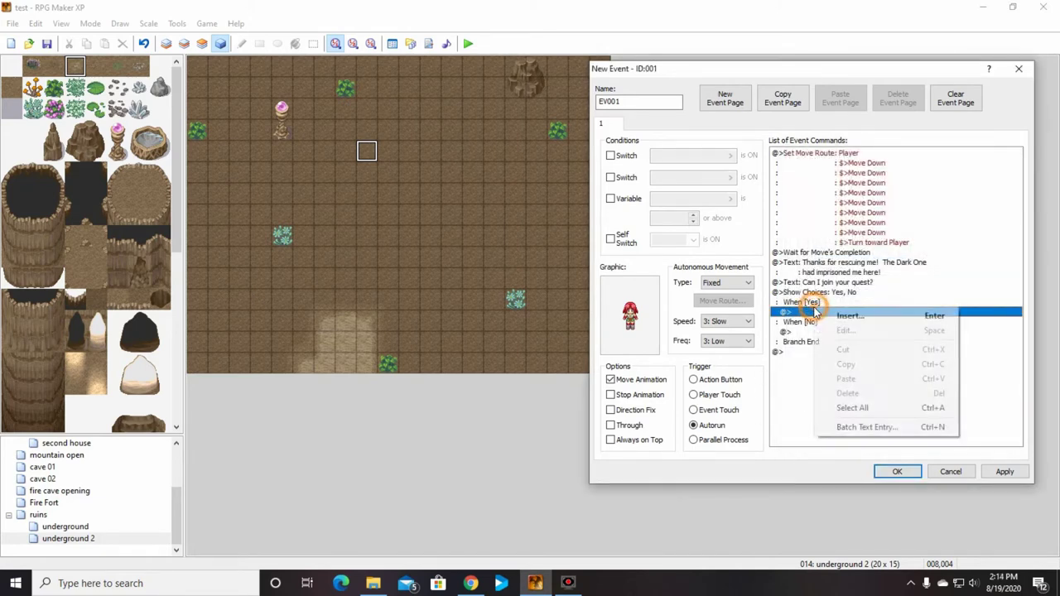
left_click(855, 319)
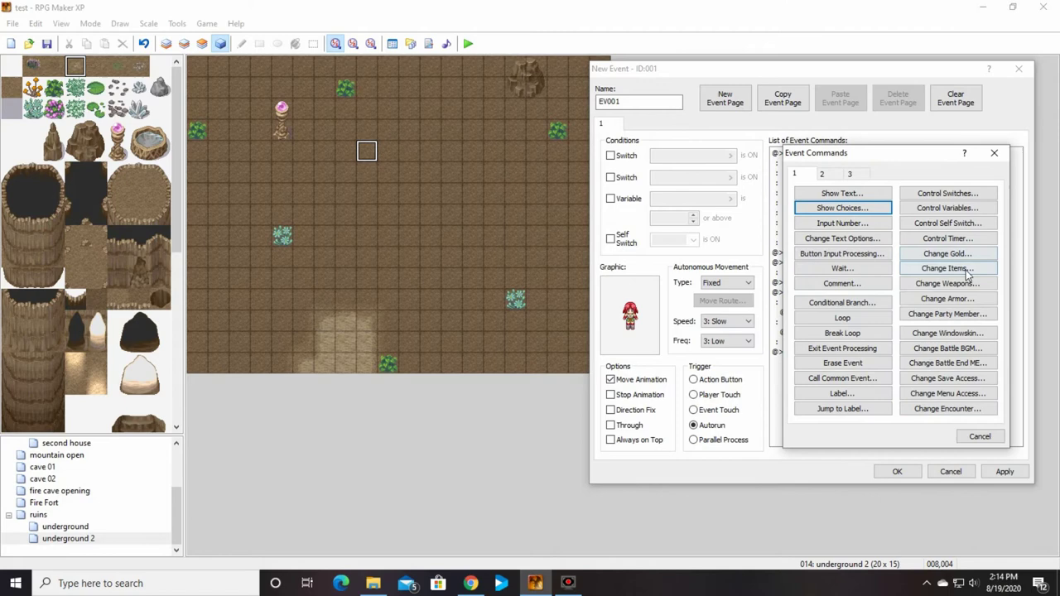
left_click(970, 314)
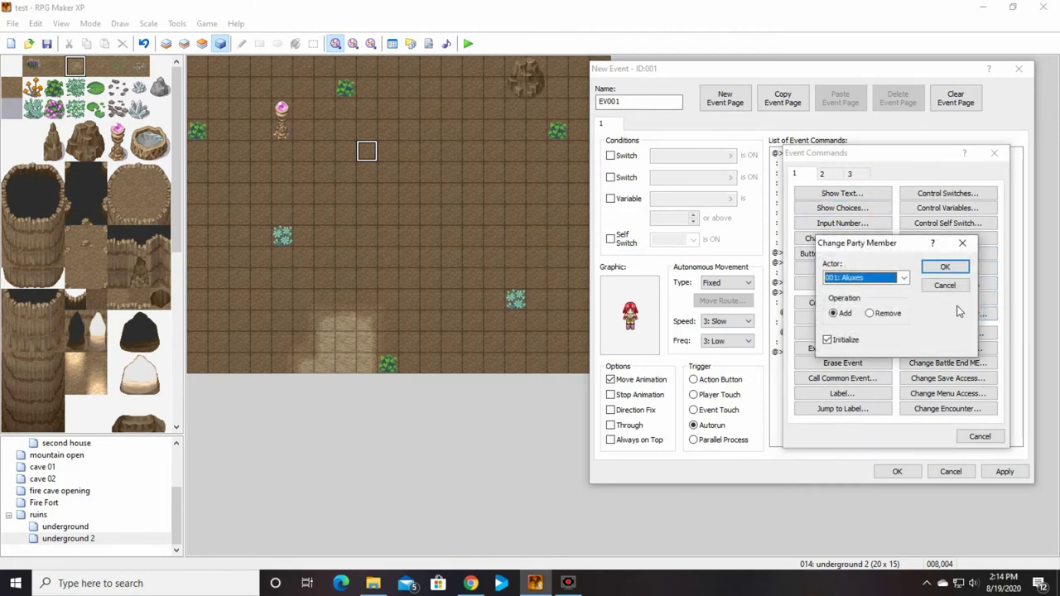
left_click(903, 279)
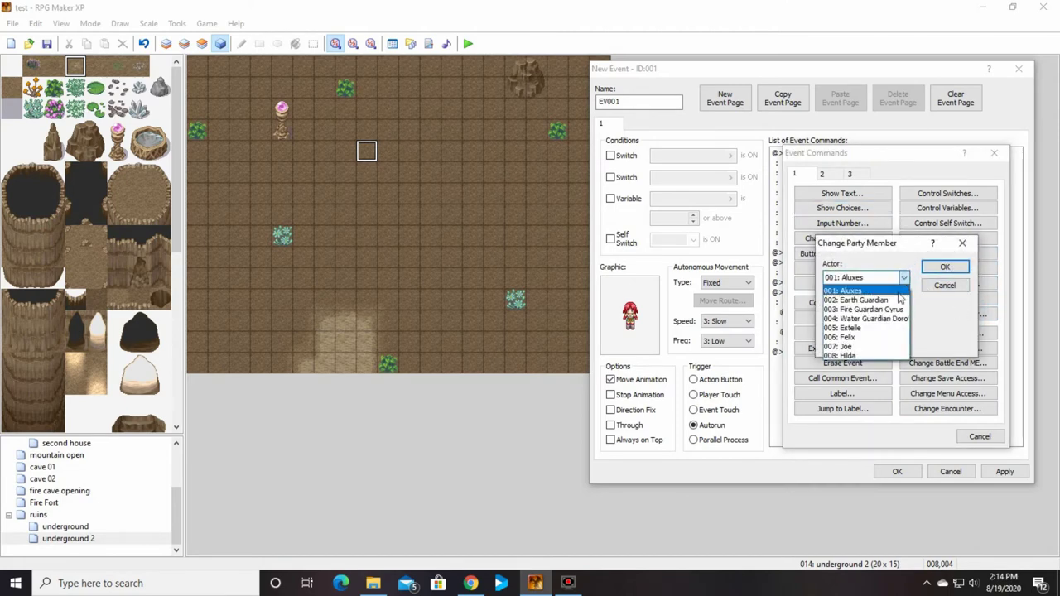
left_click(890, 327)
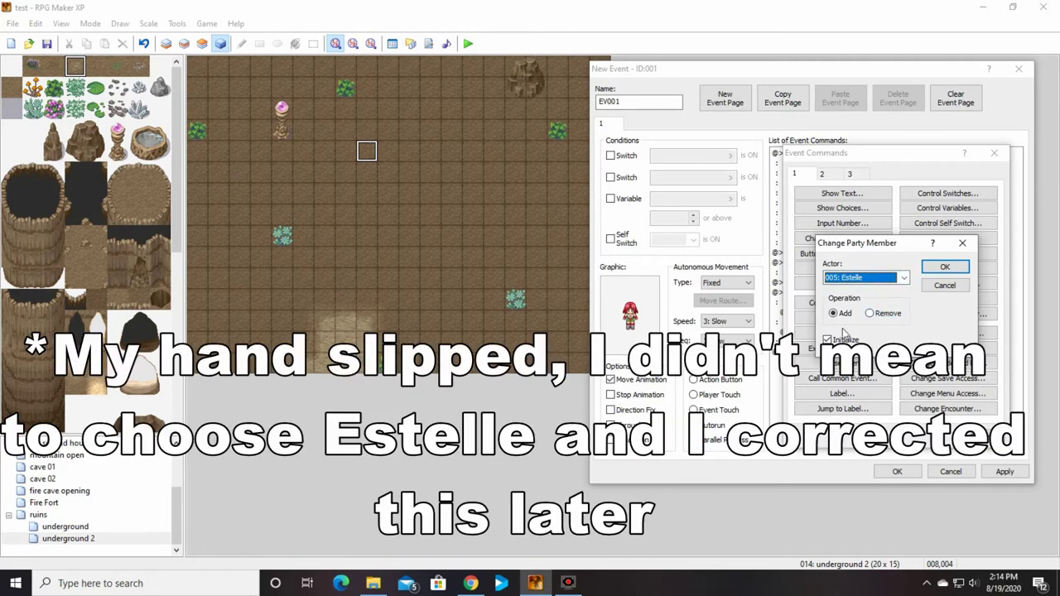
left_click(944, 266)
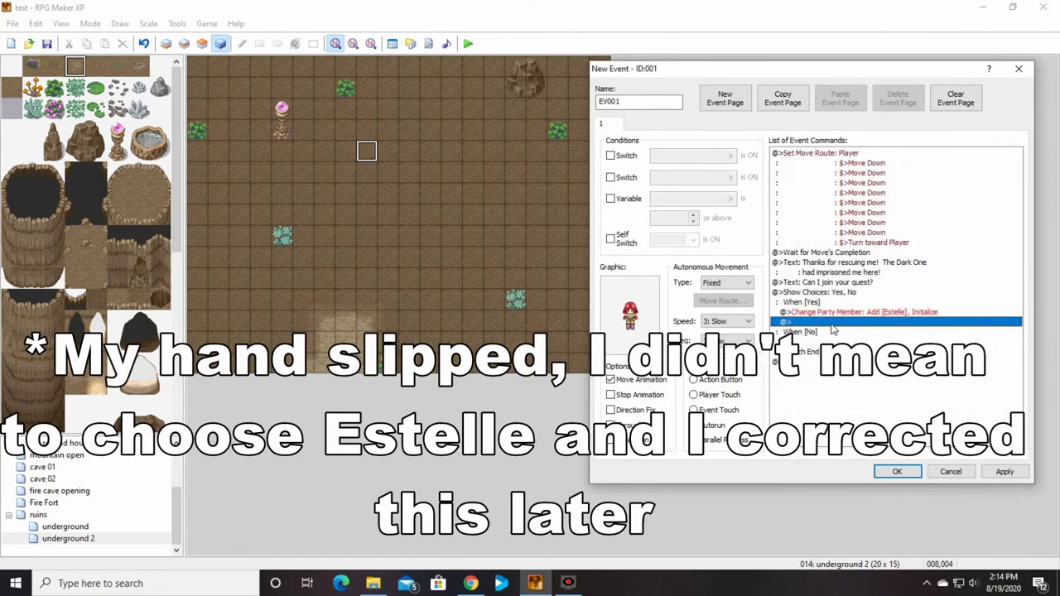
Next in the Yes branch, play the 011-Item02 music effect at volume and pitch 100.
right_click(826, 324)
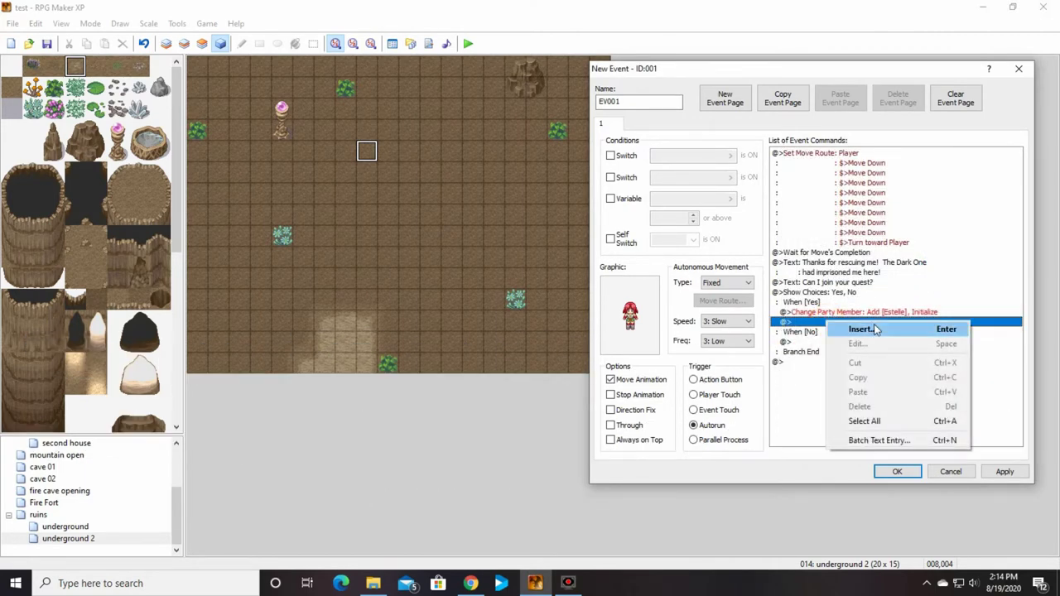
left_click(861, 329)
left_click(821, 174)
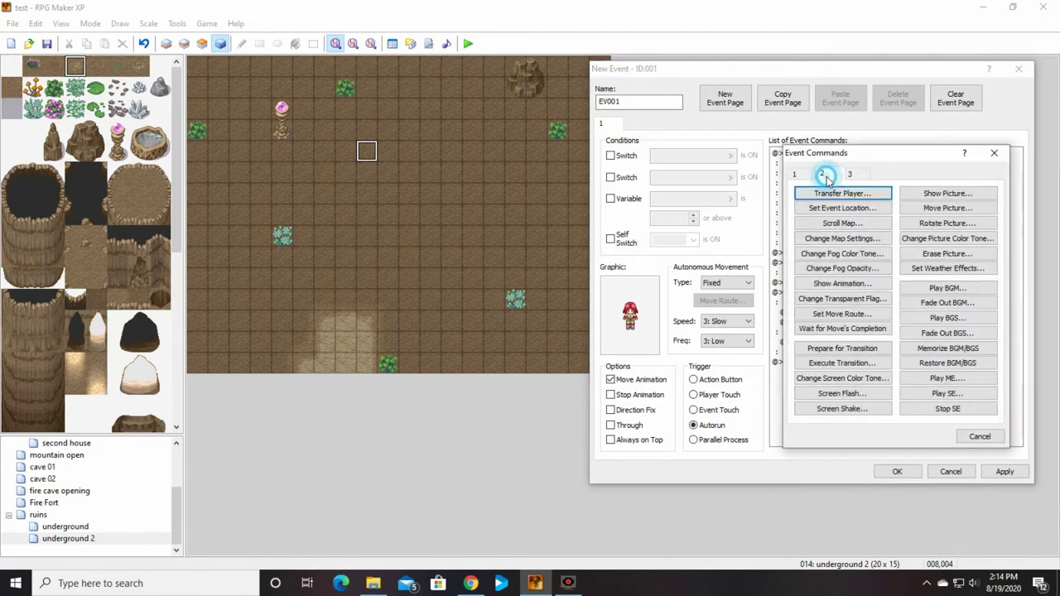
left_click(795, 174)
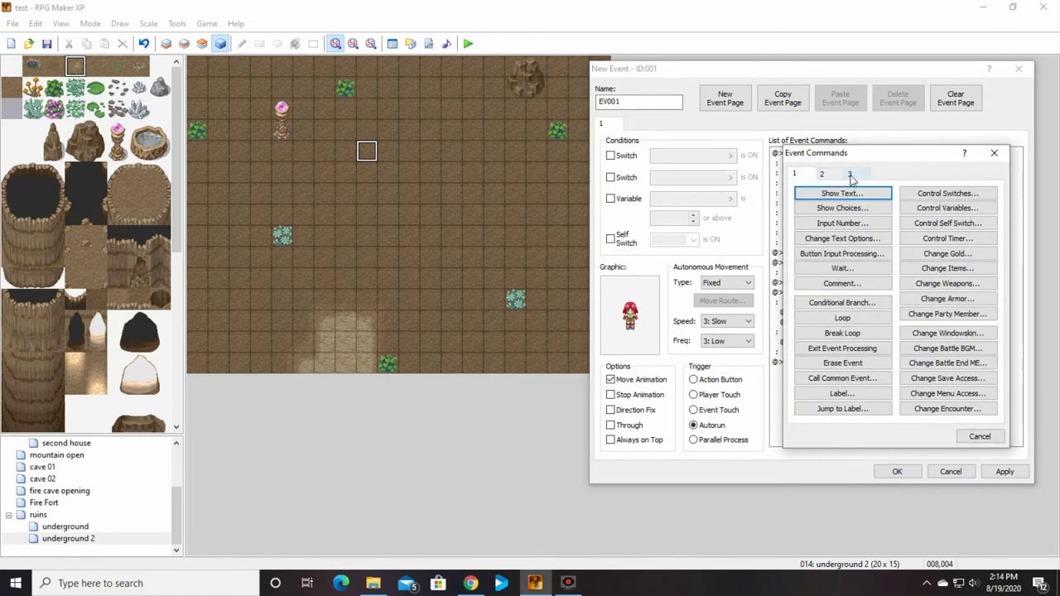
left_click(850, 174)
left_click(822, 174)
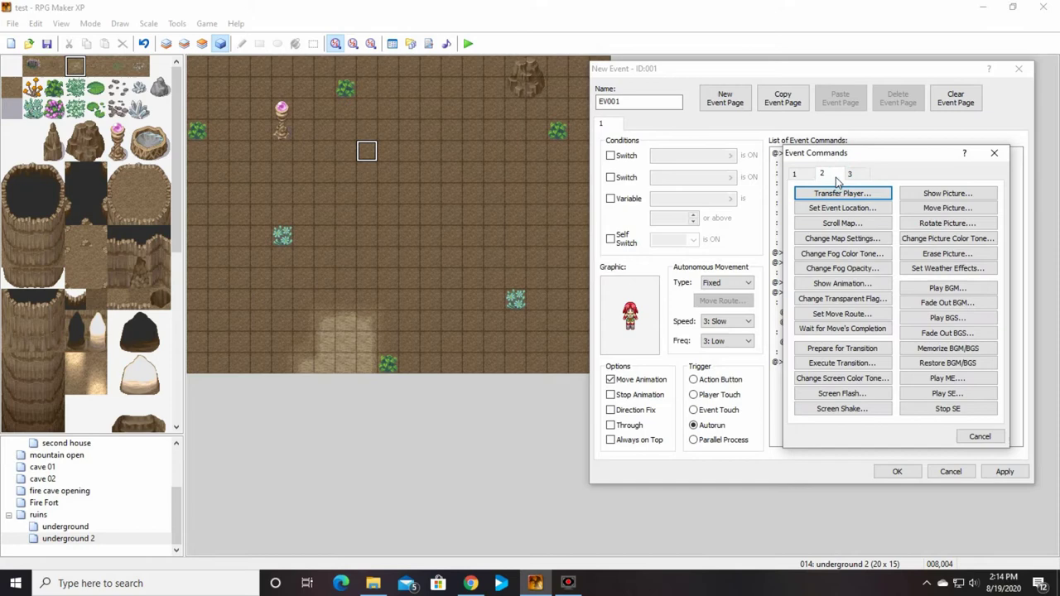
left_click(949, 378)
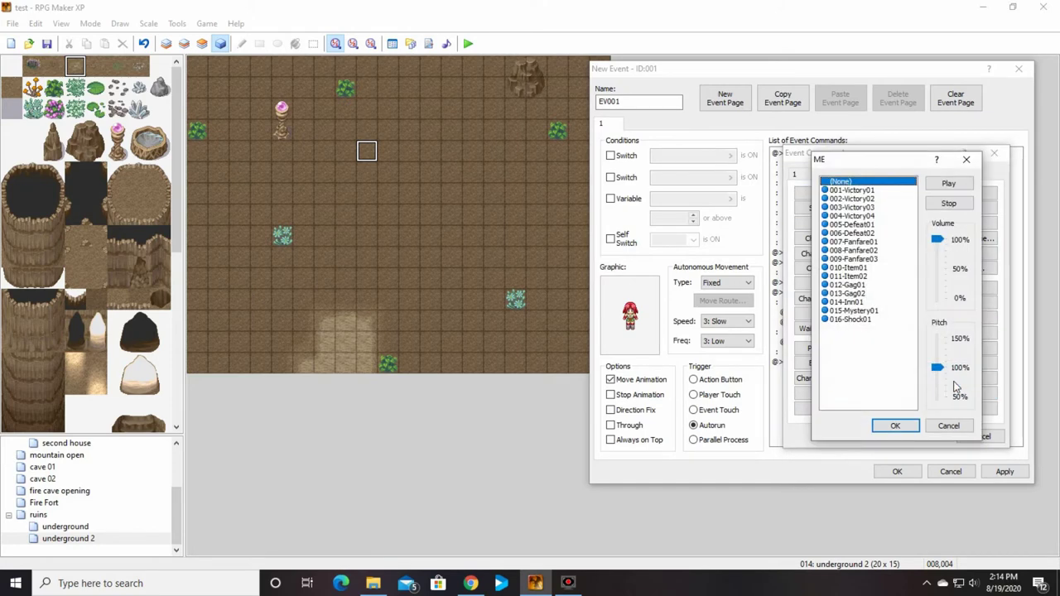
left_click(871, 269)
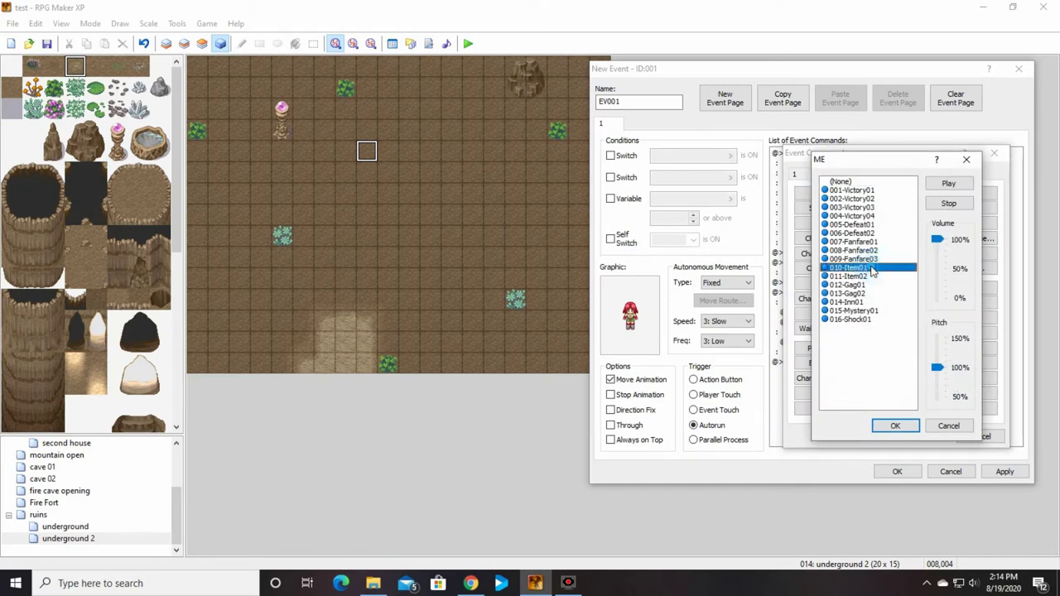
left_click(870, 277)
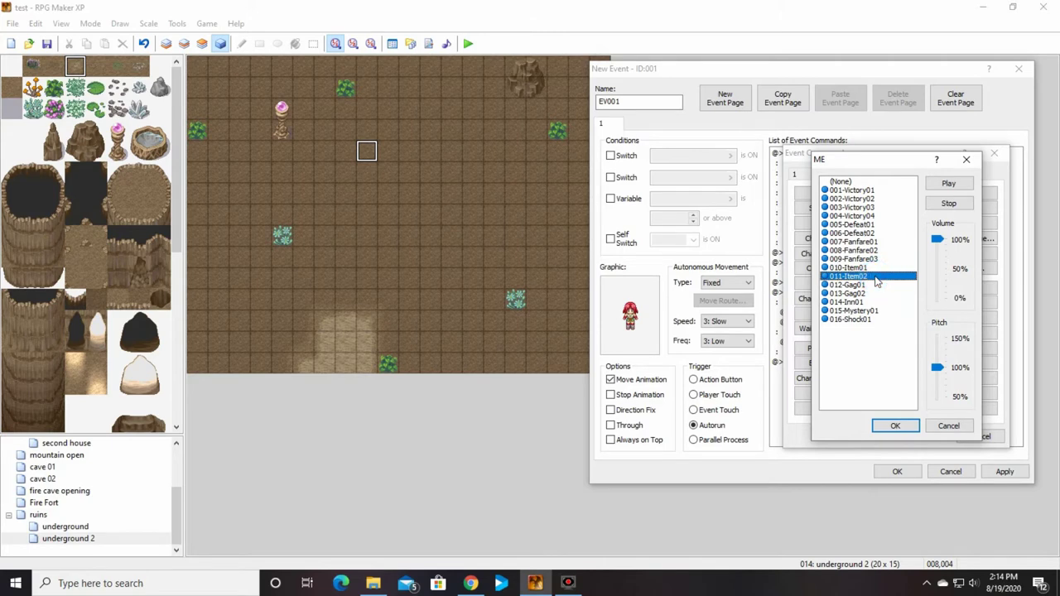
left_click(897, 426)
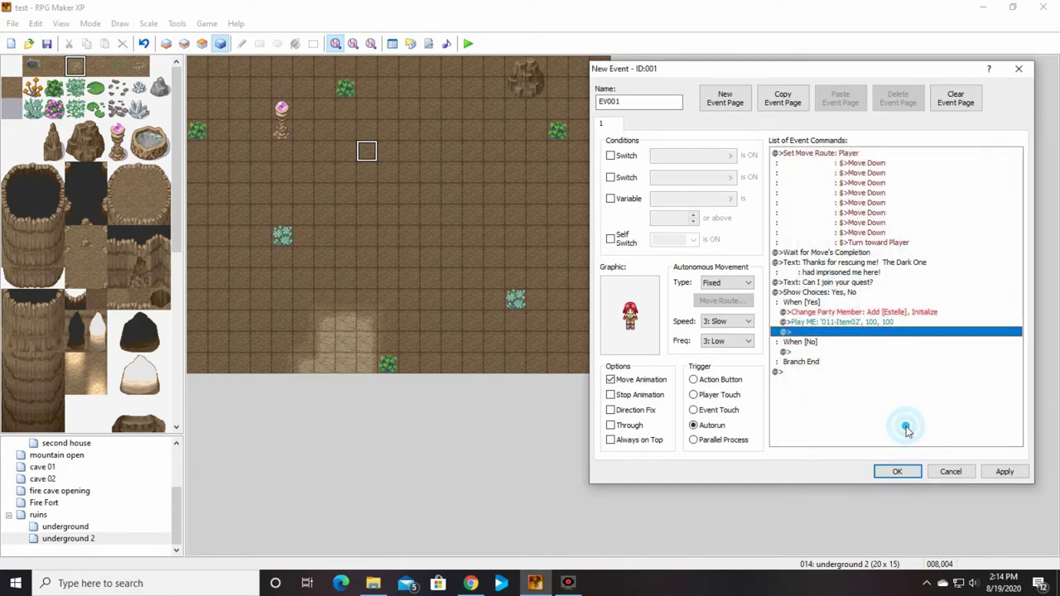
Add the two-line message 'The Water Guardian has joined your party' to the Yes branch.
right_click(836, 334)
left_click(876, 335)
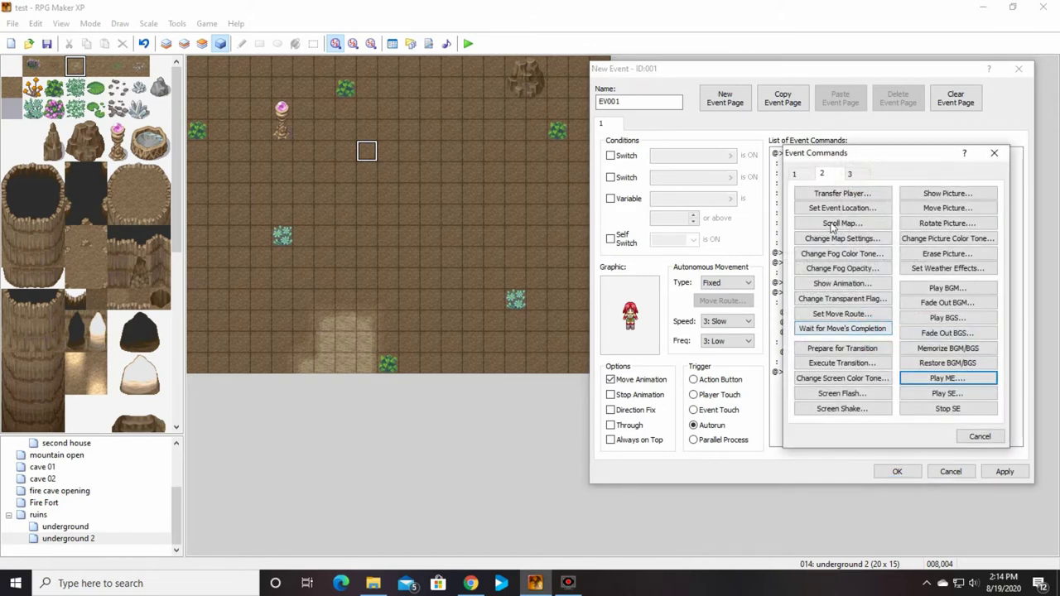
left_click(806, 175)
left_click(838, 194)
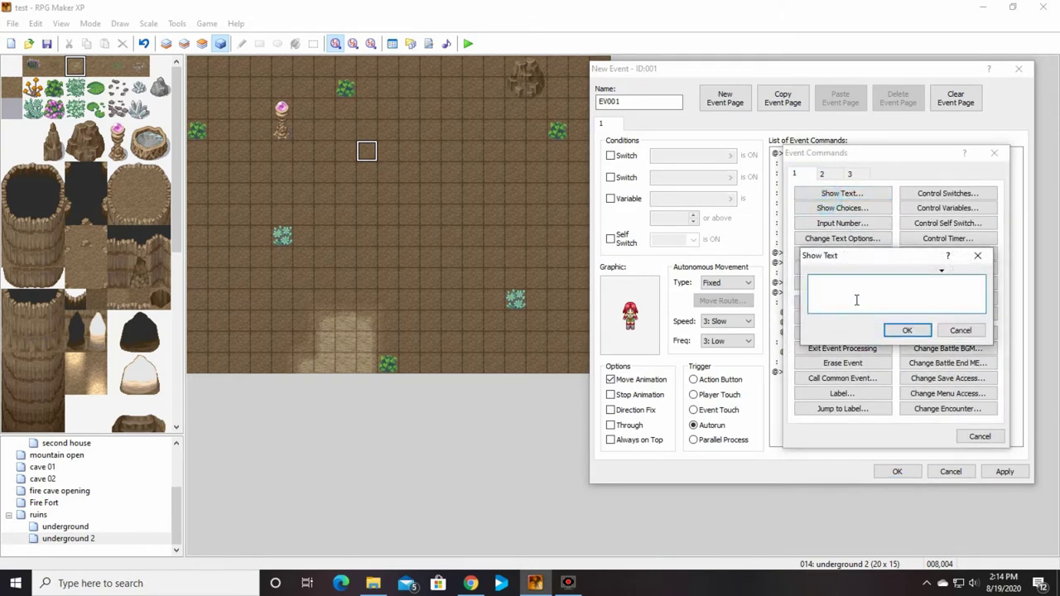
type("The")
key("Return")
type("par")
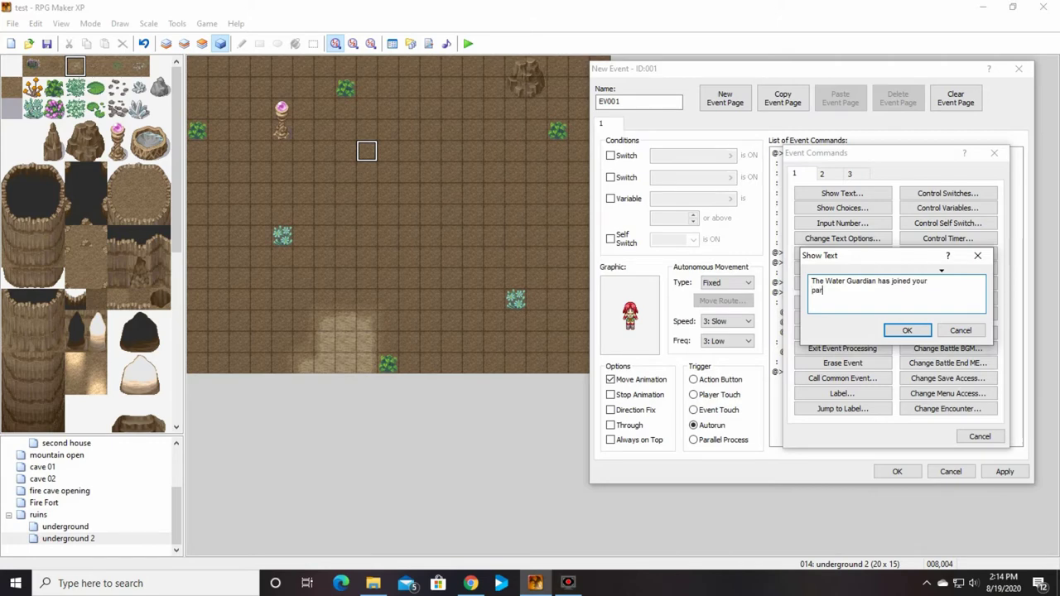
type("ty")
left_click(907, 331)
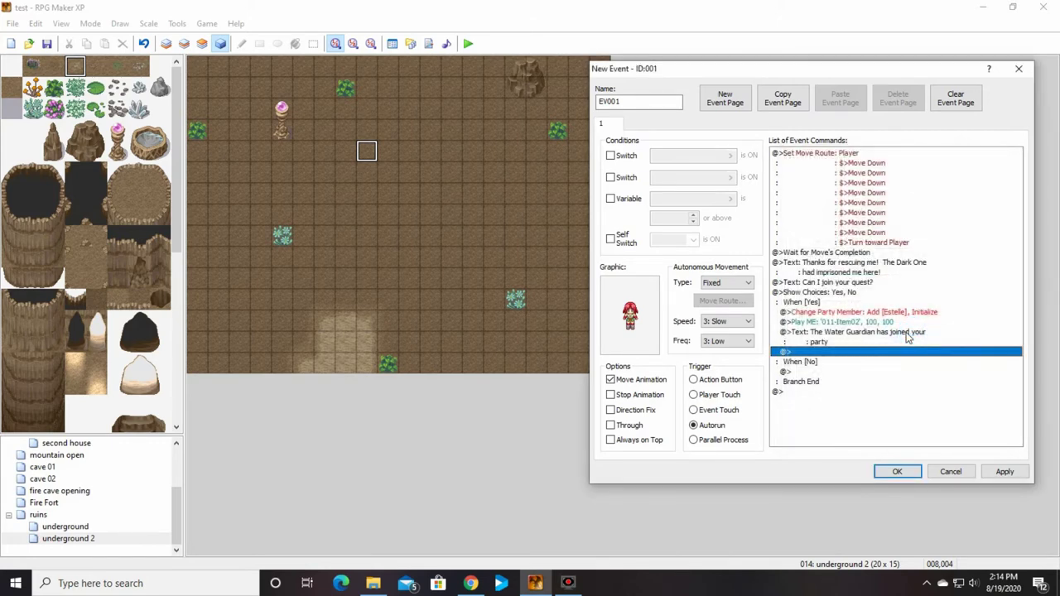
Add the message 'Oh okay...' to the No branch.
left_click(829, 370)
right_click(822, 371)
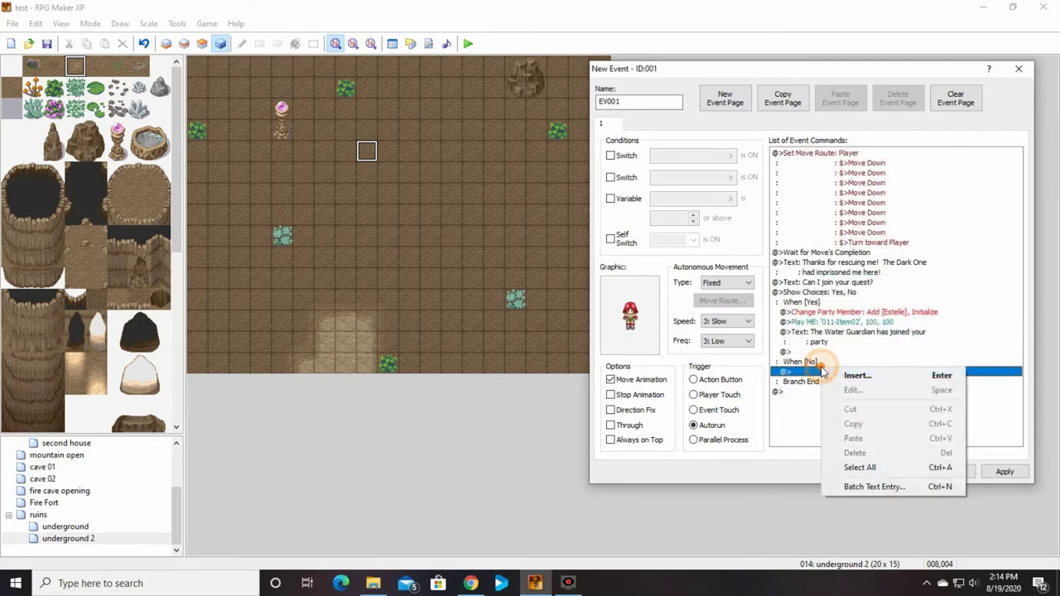
left_click(857, 377)
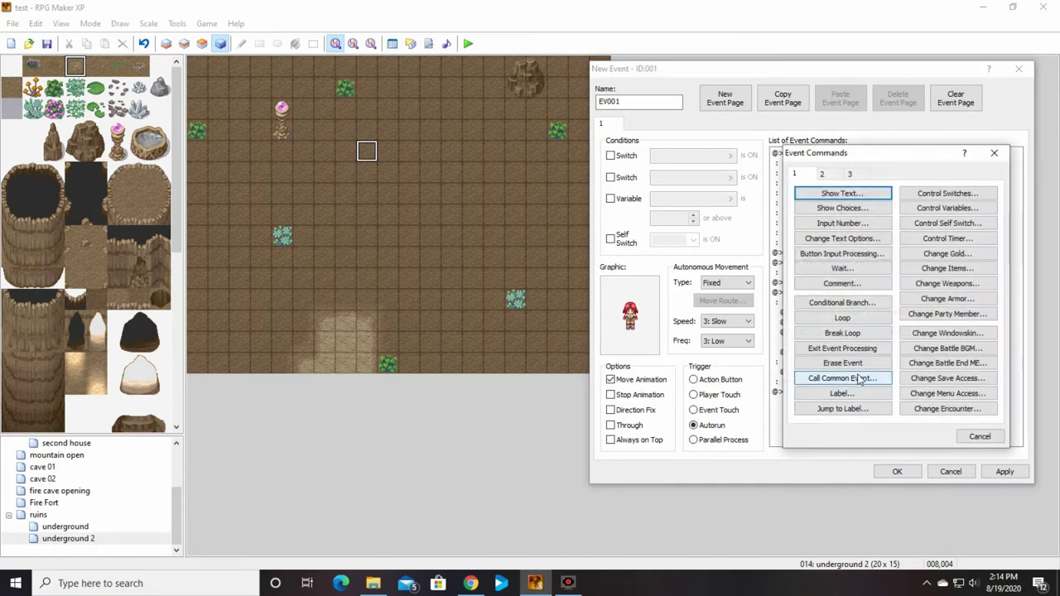
left_click(847, 195)
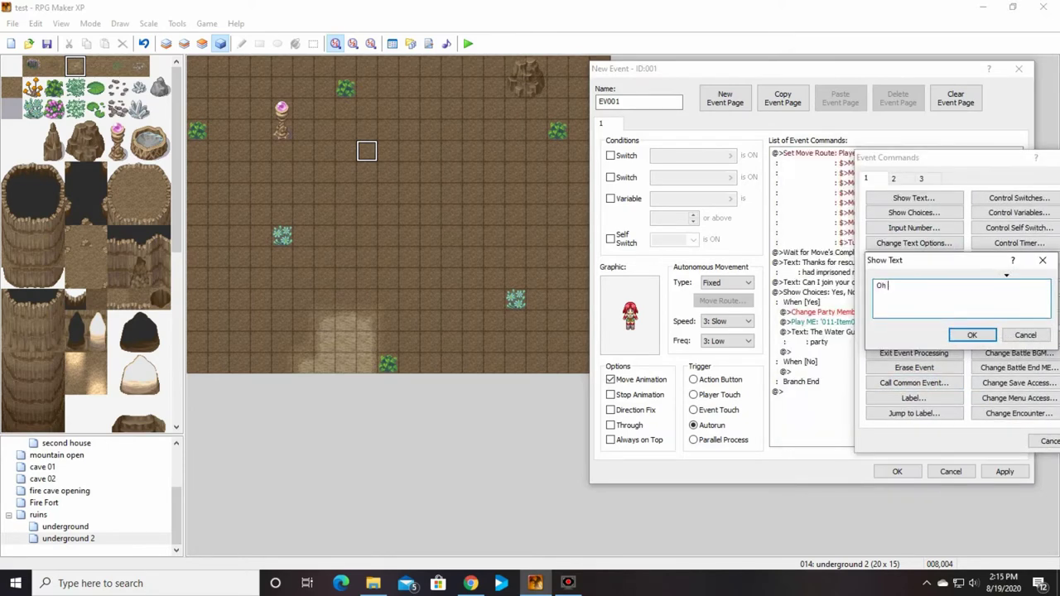
left_click(971, 334)
Turn self switch B ON after the 'Oh okay...' message in the No branch.
right_click(838, 382)
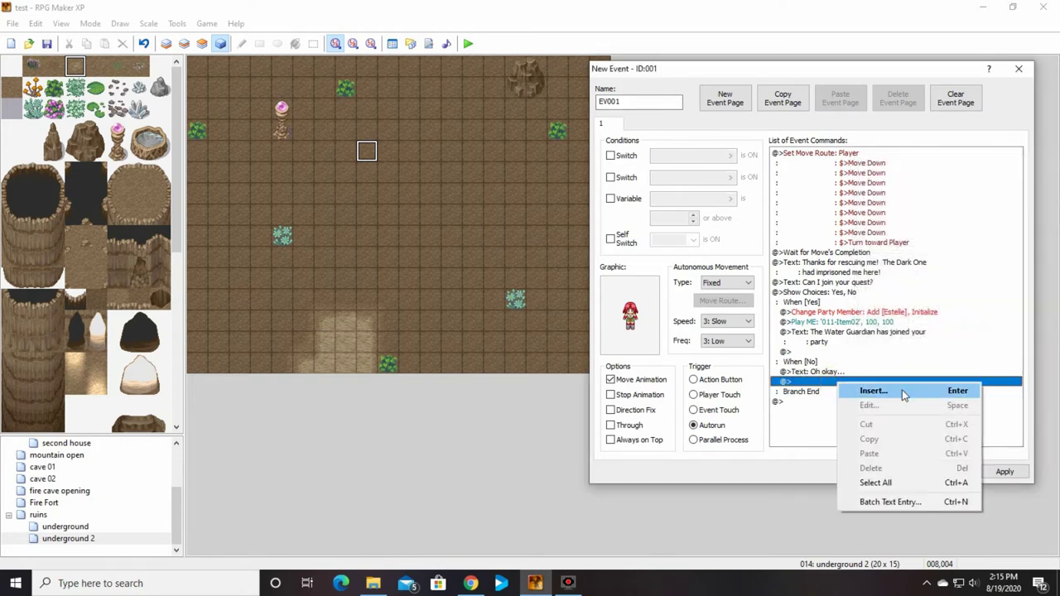
left_click(878, 390)
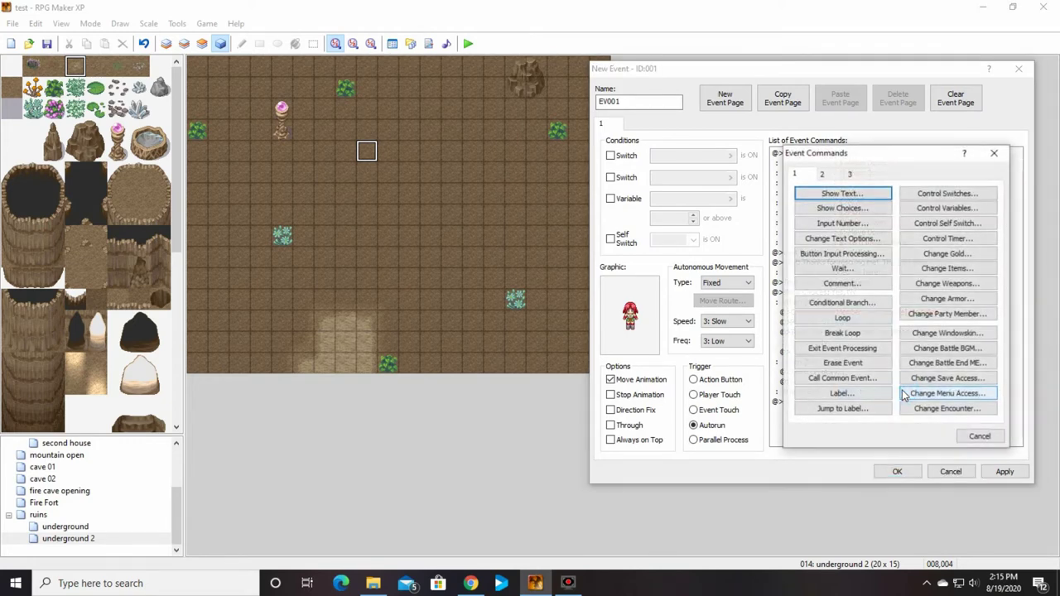
left_click(961, 194)
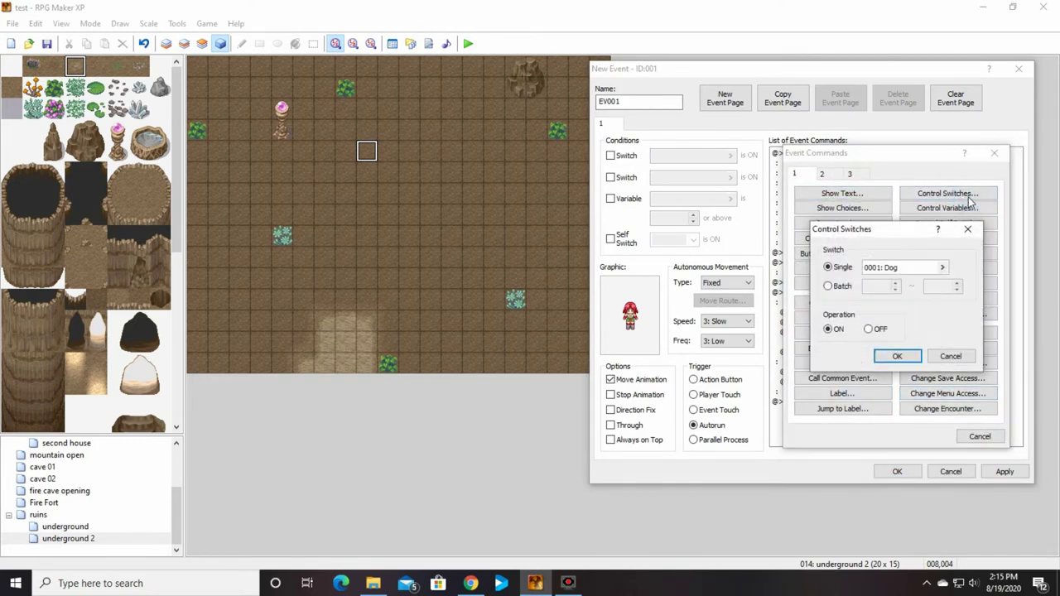
left_click(960, 358)
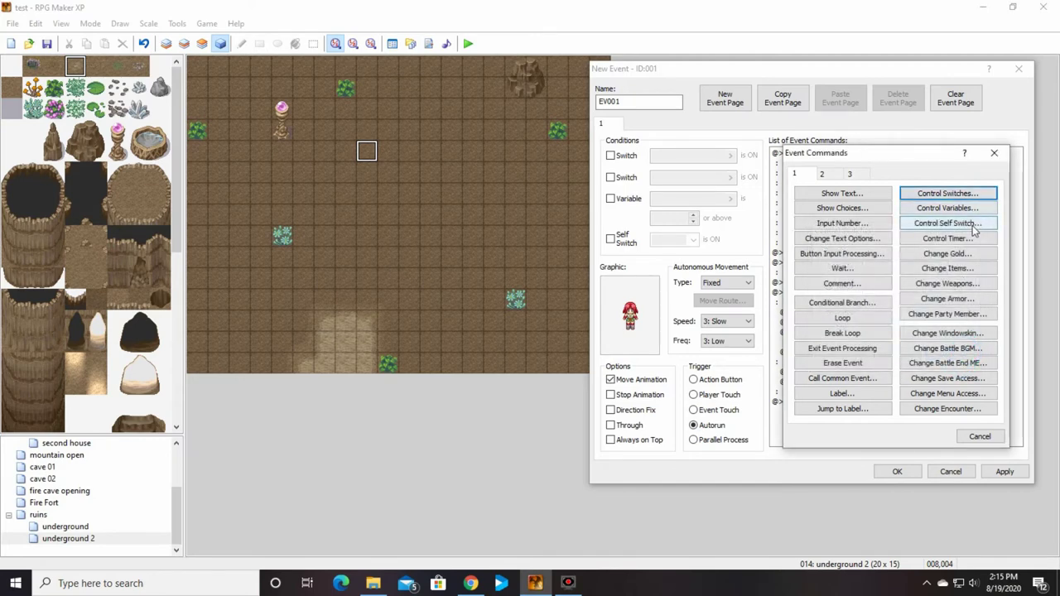
left_click(975, 225)
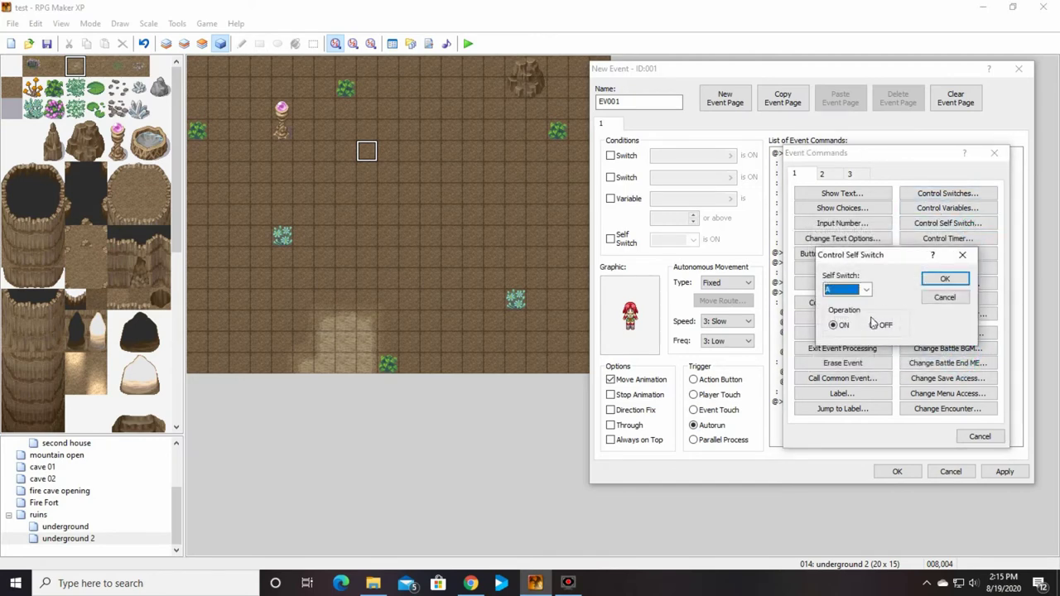
left_click(867, 290)
left_click(836, 299)
left_click(944, 279)
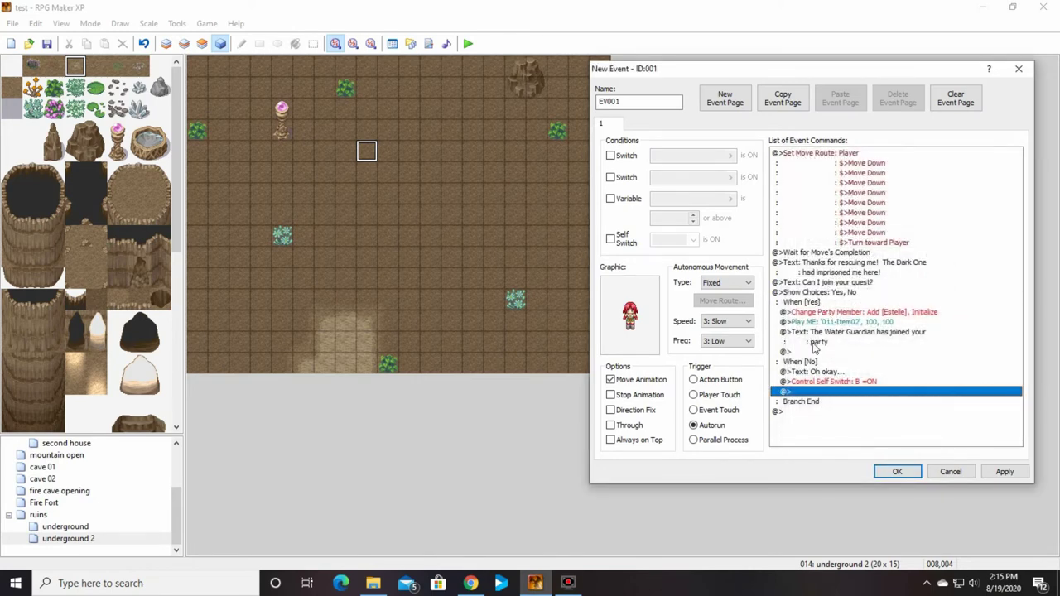
Turn self switch A ON at the end of the Yes branch.
left_click(815, 352)
right_click(815, 352)
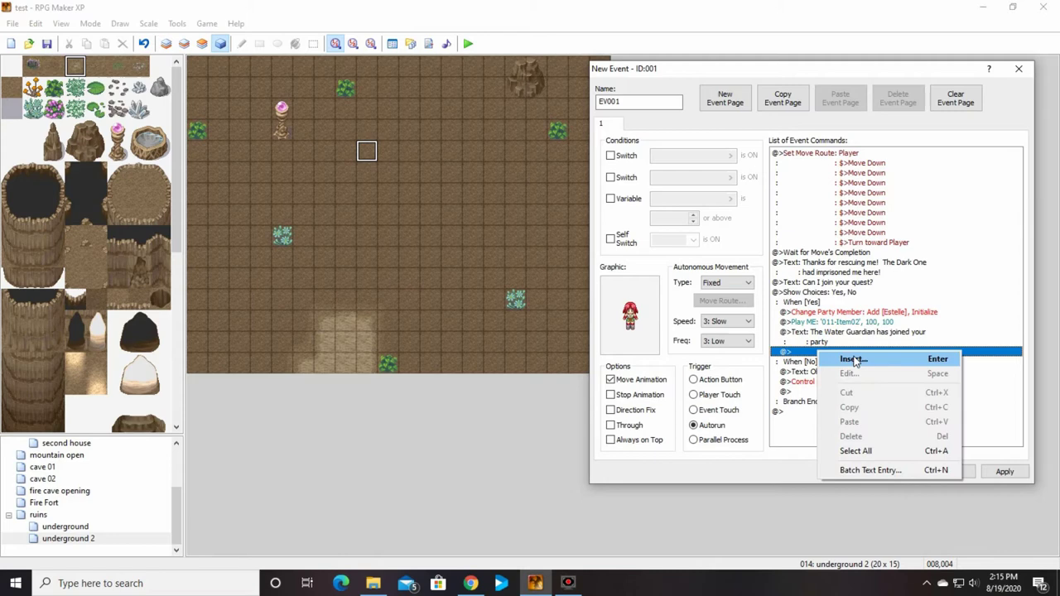
left_click(851, 359)
left_click(946, 223)
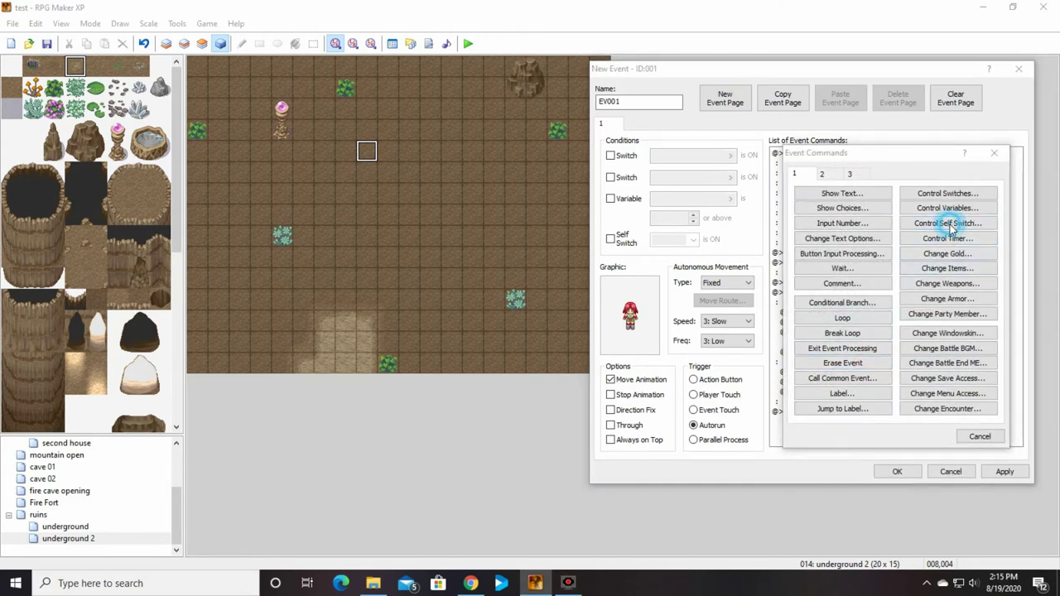
left_click(945, 278)
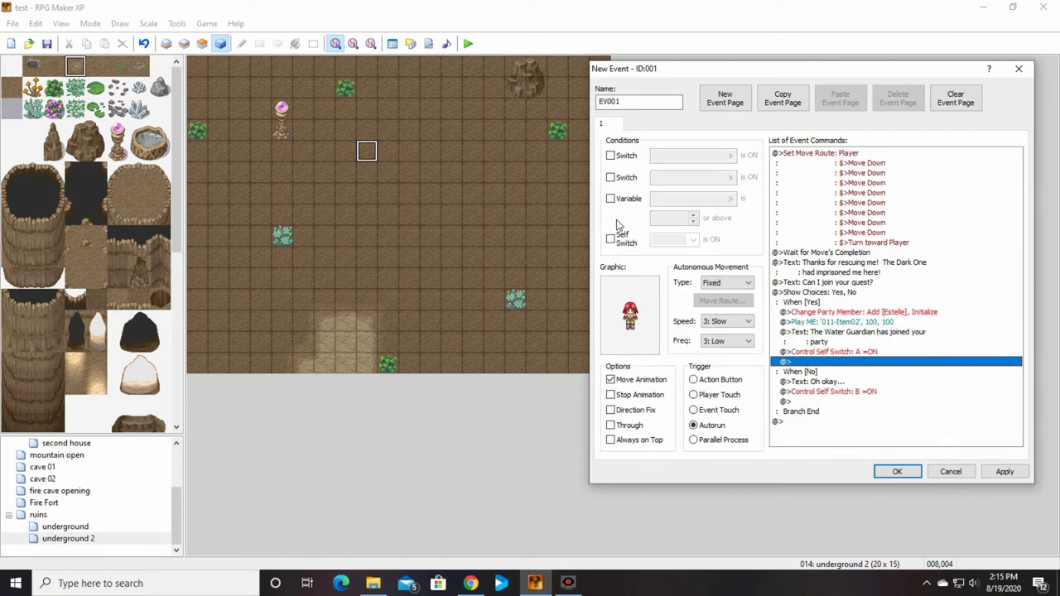
Add event page 2 conditioned on Self Switch A, then add a third page.
left_click(744, 104)
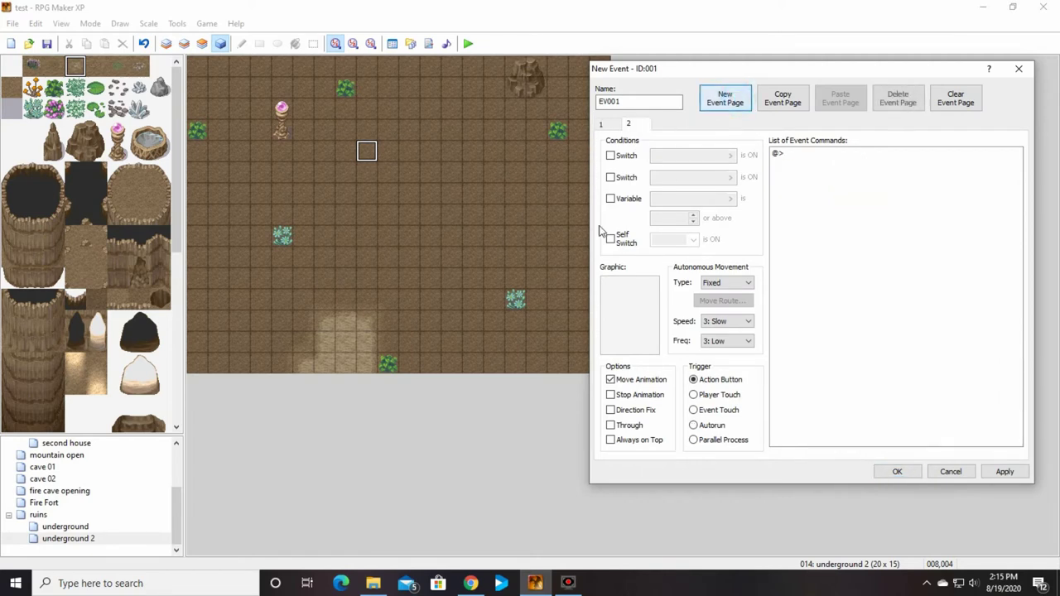
left_click(610, 240)
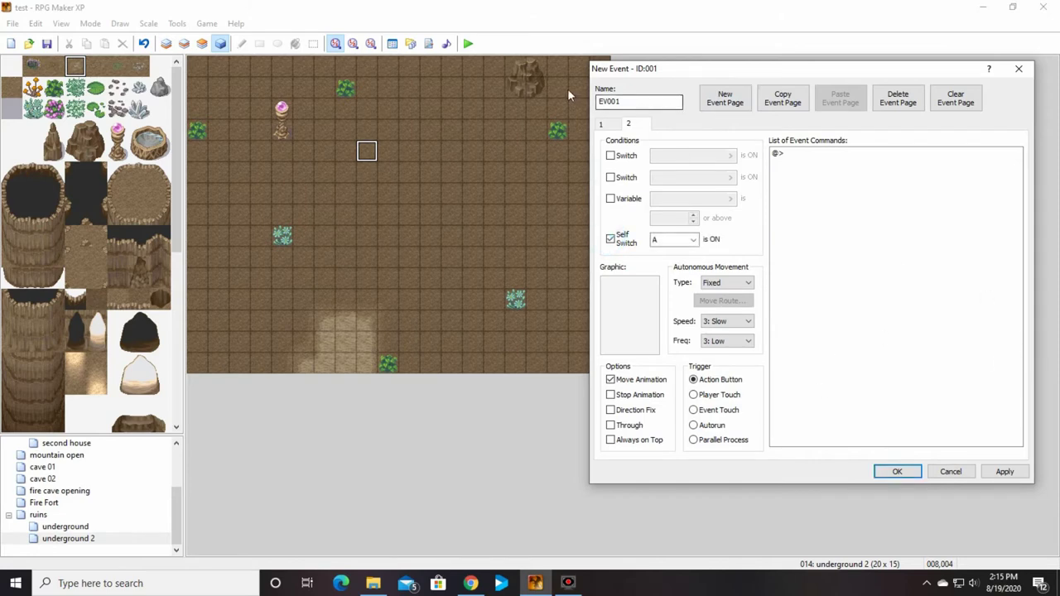
left_click(741, 102)
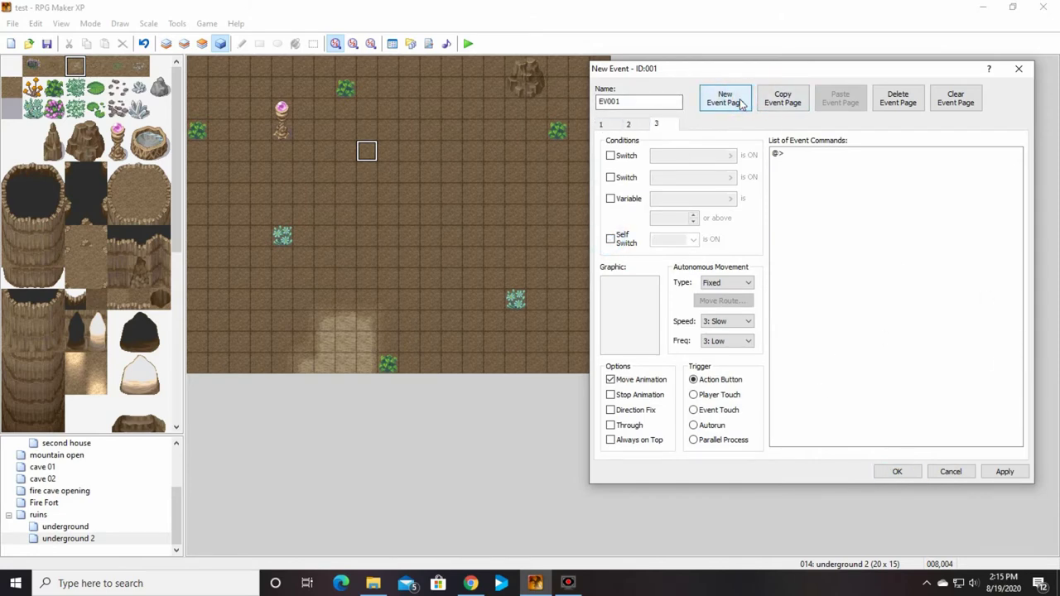
Give page 3 the red-haired 020-Hunter01 character graphic.
double_click(630, 331)
left_click(672, 279)
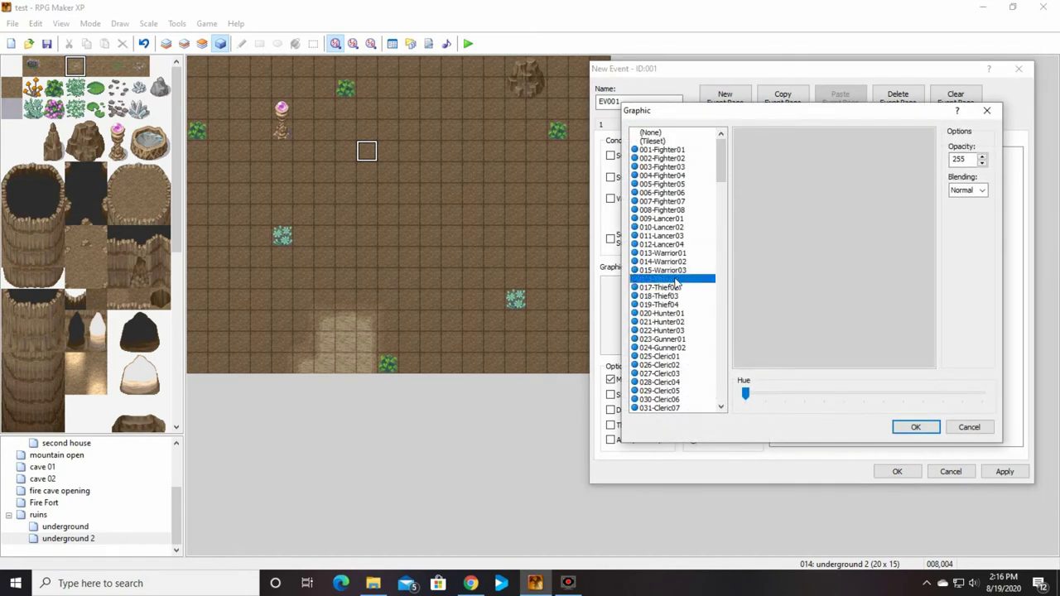
left_click(673, 287)
left_click(675, 295)
left_click(678, 305)
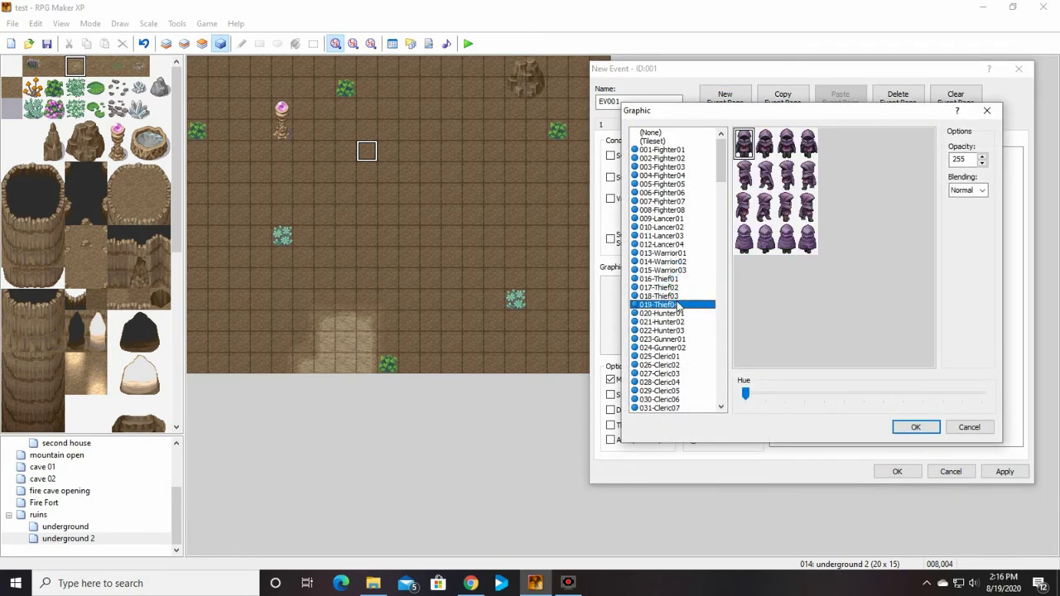
left_click(676, 313)
left_click(909, 427)
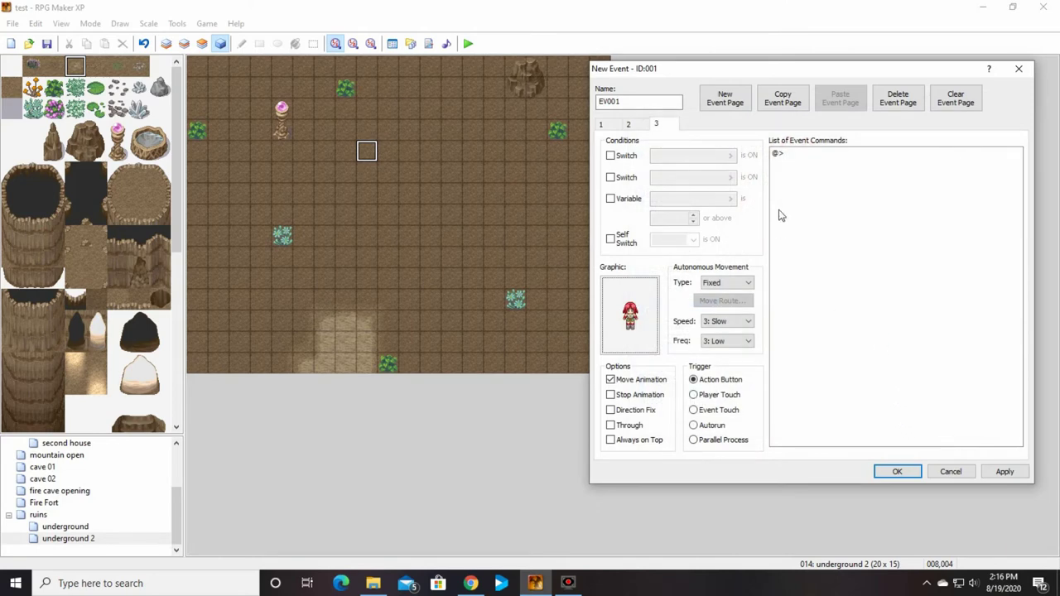
Add a Show Text line 'Wish I could have joined you...' to page 3.
double_click(804, 152)
left_click(842, 193)
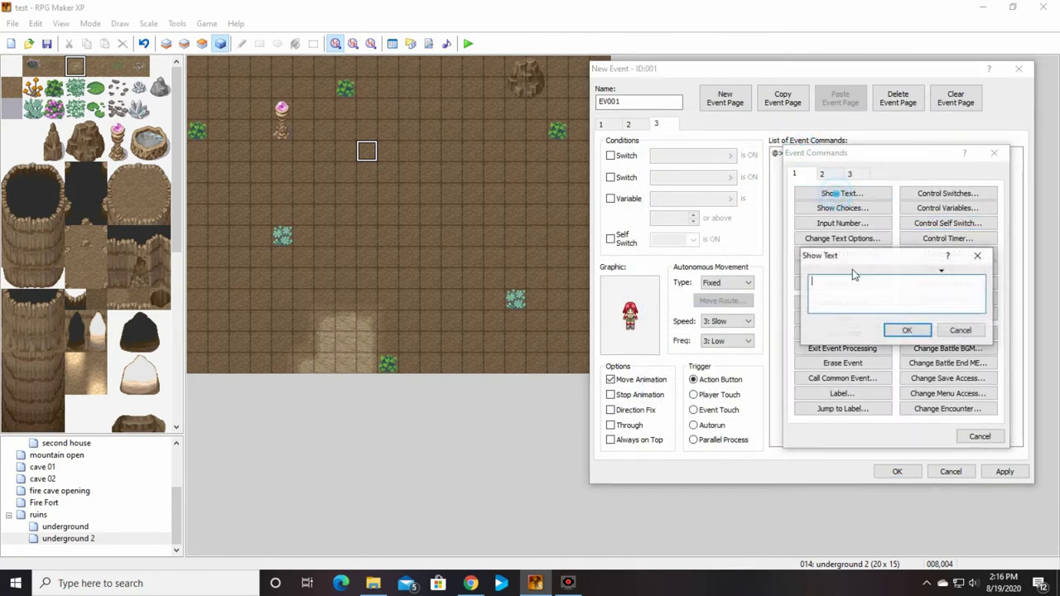
type("Wish")
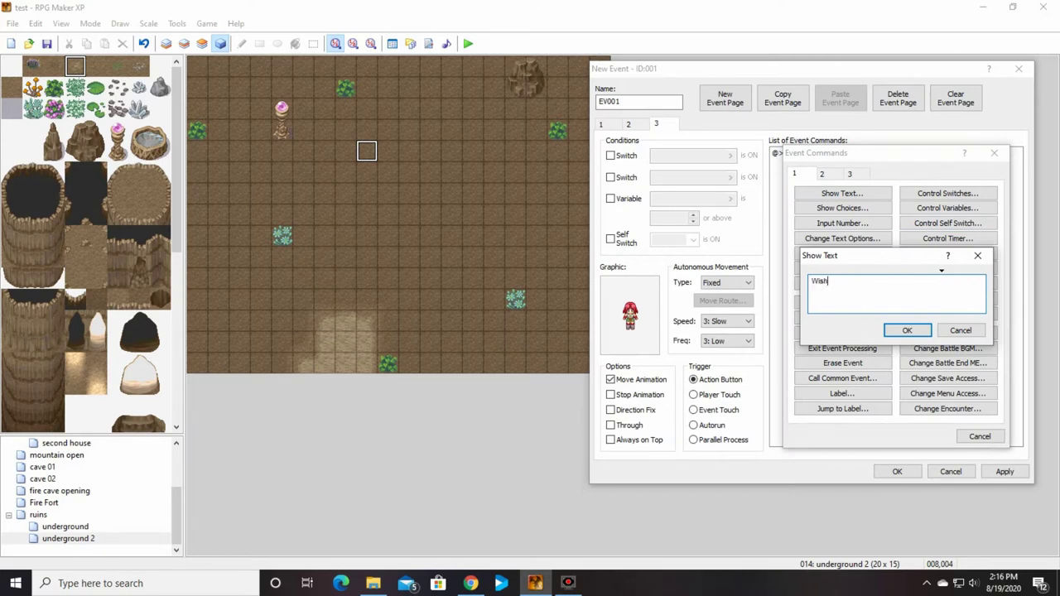
type(" I could have joined you...")
left_click(907, 330)
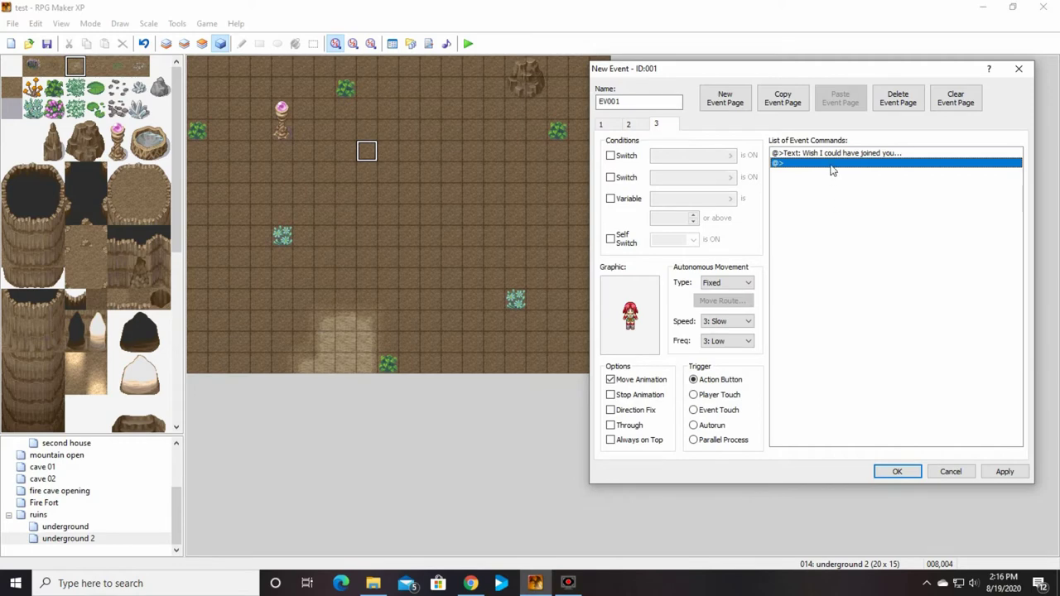
Add a 10-second Fade Out BGM command as page 2's first line.
left_click(628, 124)
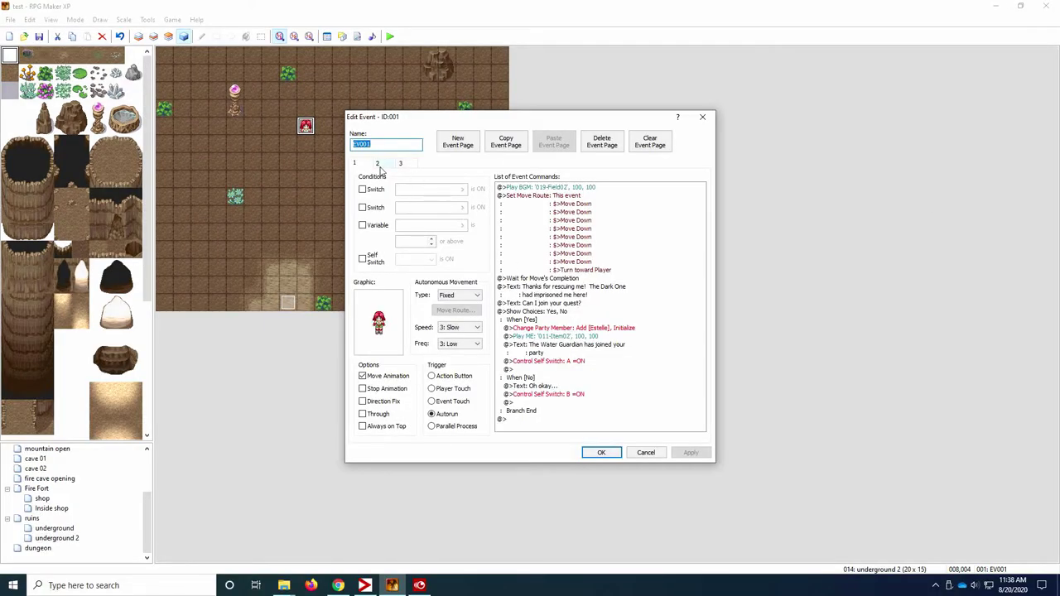
left_click(382, 165)
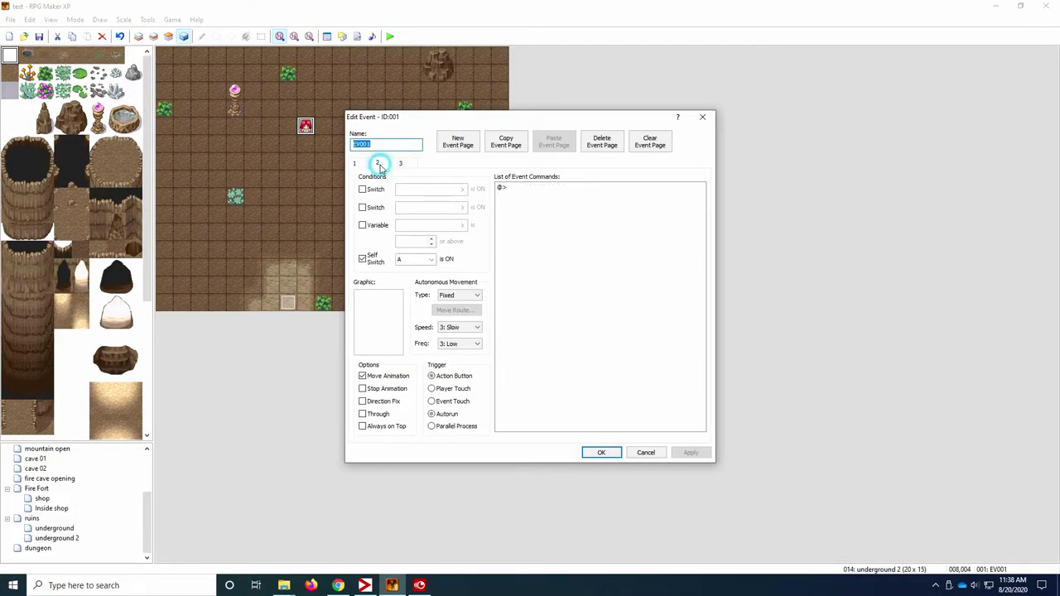
left_click(525, 188)
right_click(527, 189)
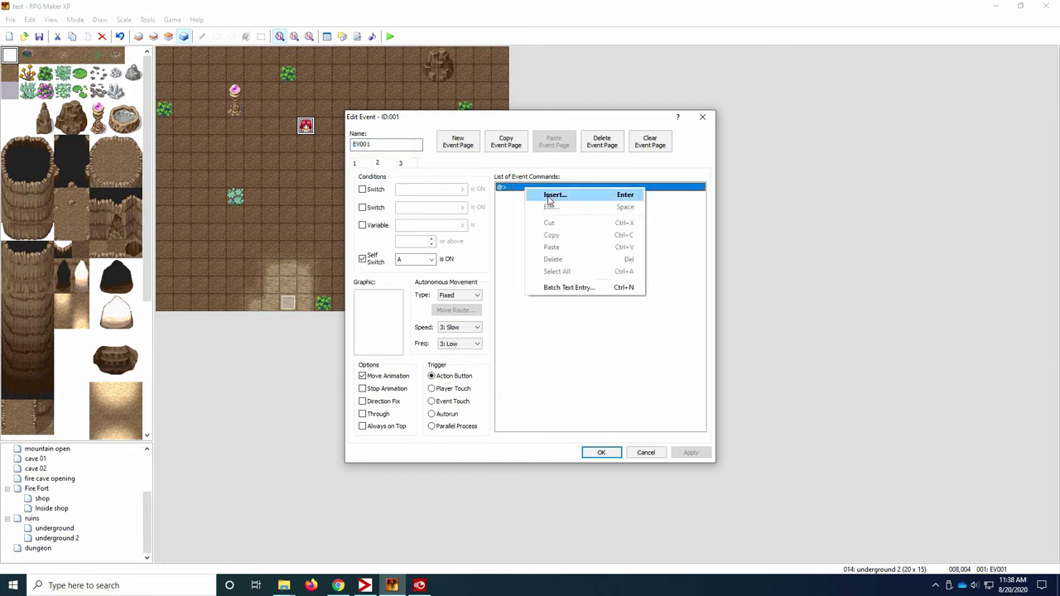
left_click(549, 196)
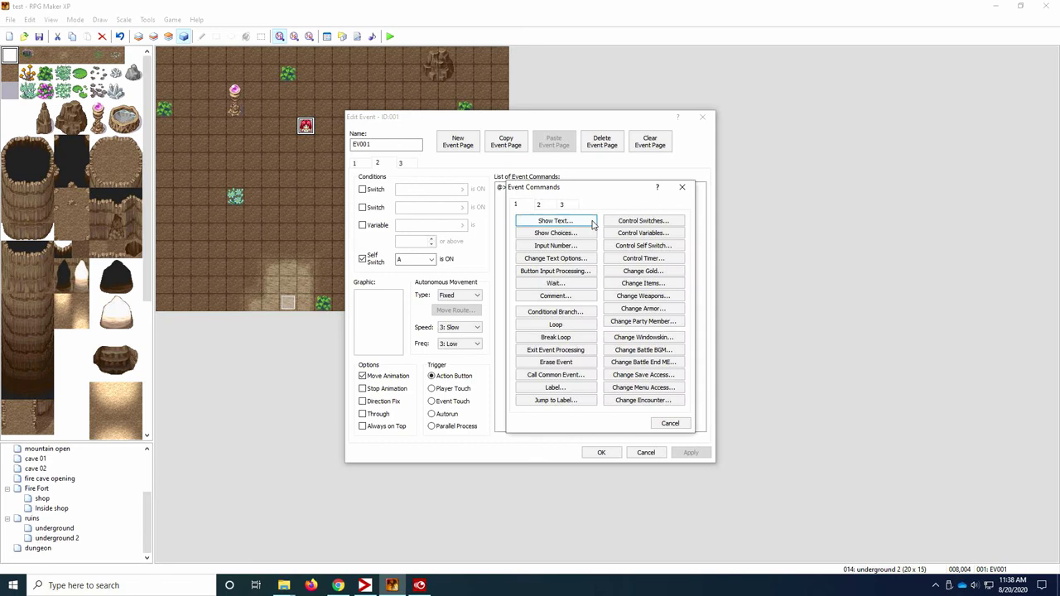
left_click(538, 203)
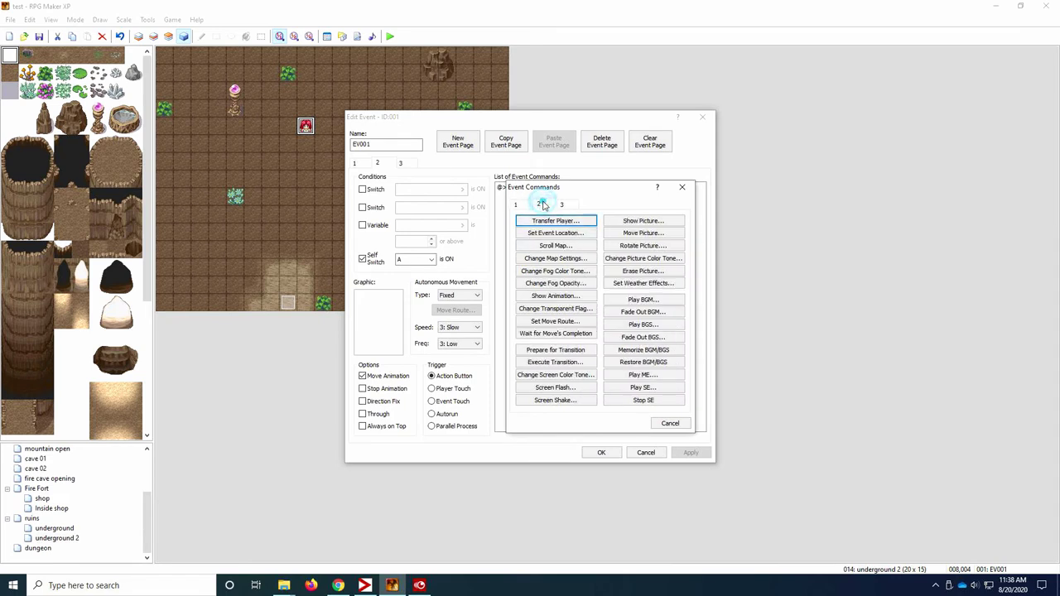
left_click(649, 312)
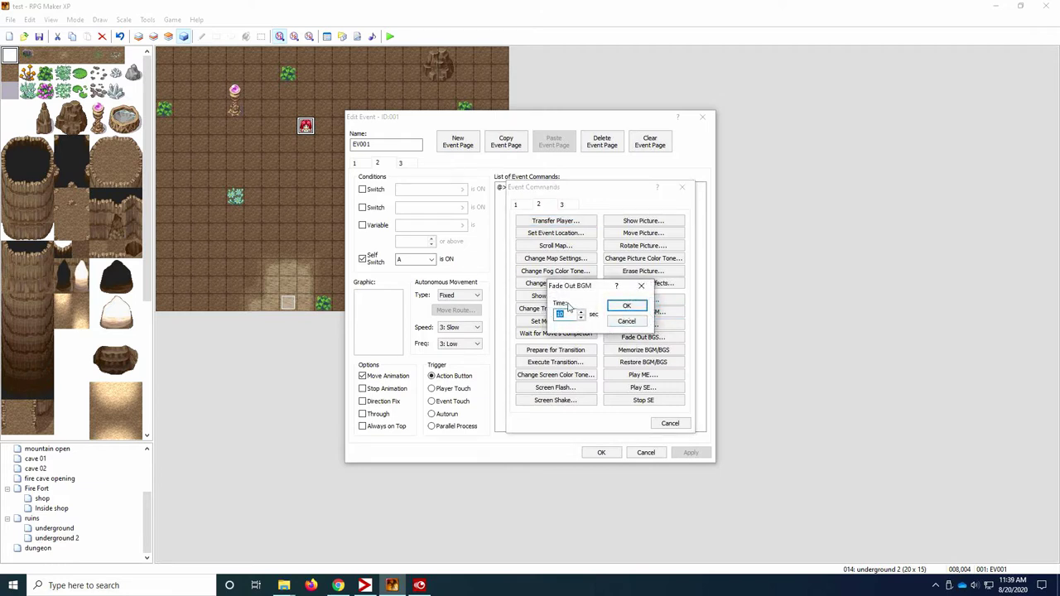
left_click(628, 306)
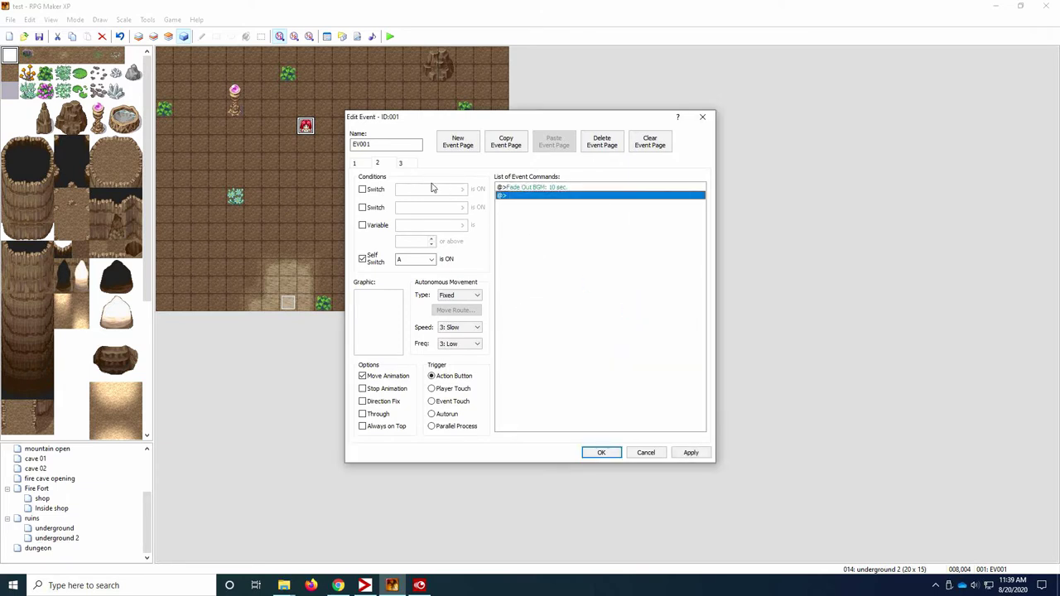
Cut the Fade Out BGM command from page 2.
left_click(368, 165)
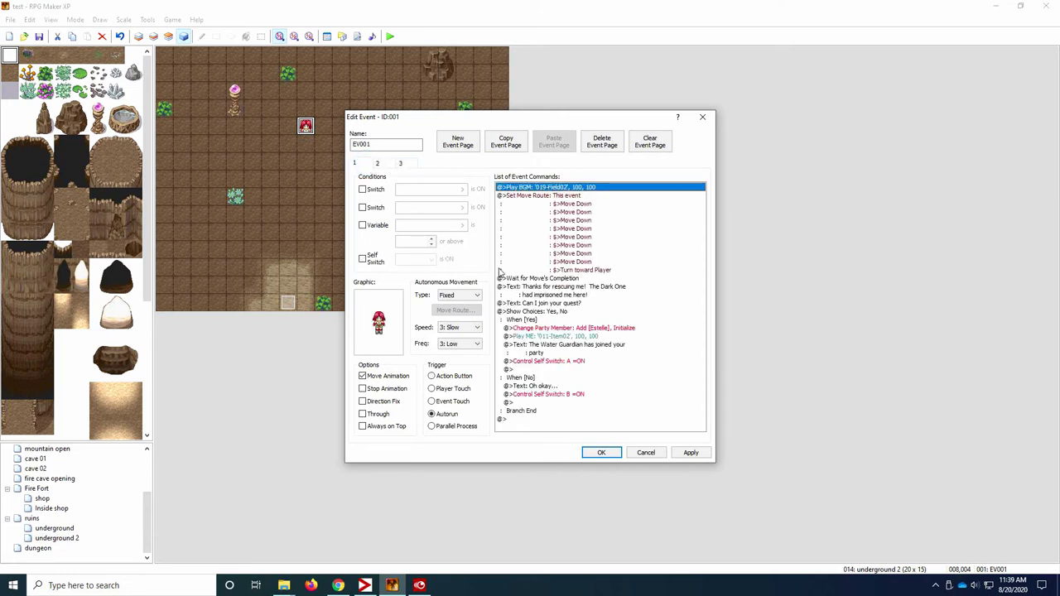
left_click(377, 163)
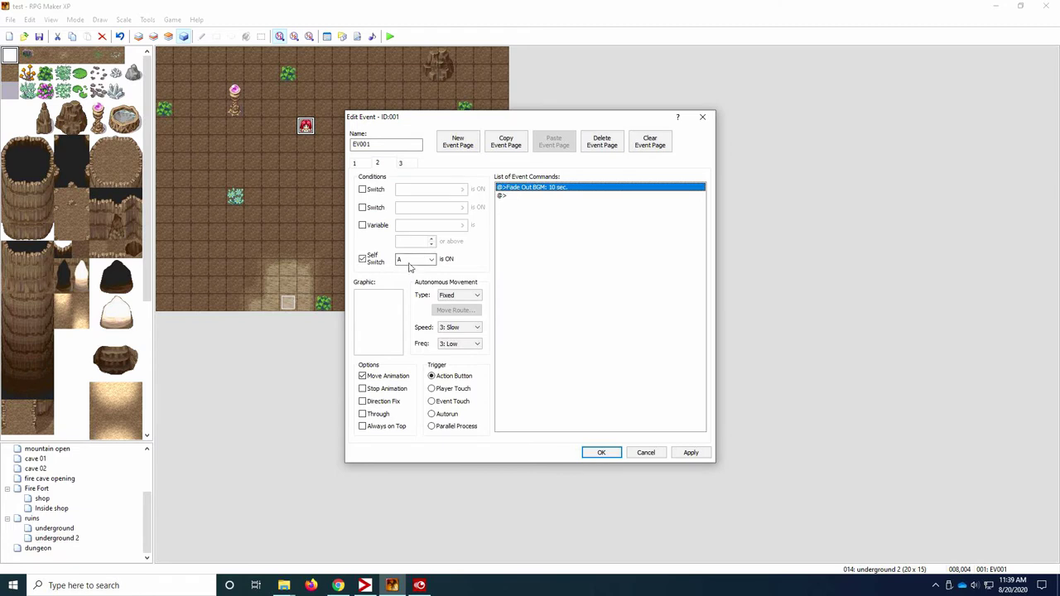
right_click(531, 189)
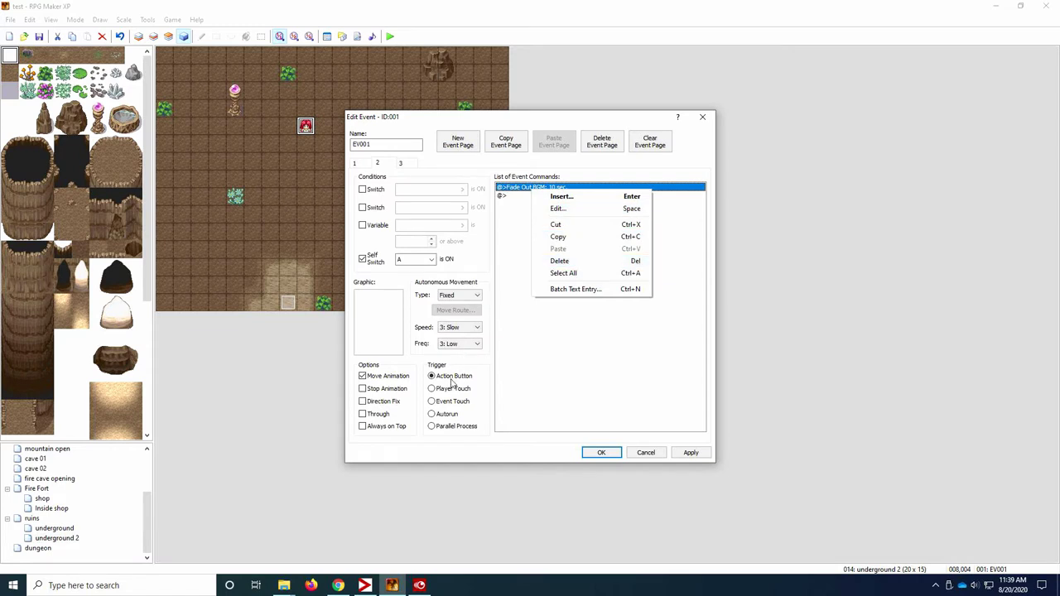
left_click(570, 225)
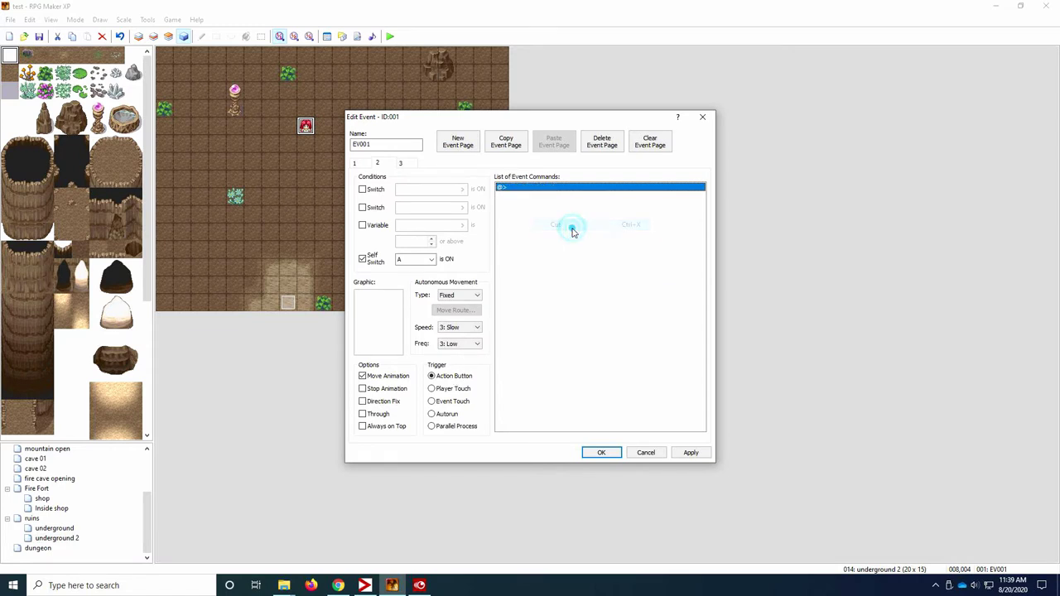
Paste the fade-out into page 1's Yes branch, above Control Self Switch A.
left_click(363, 164)
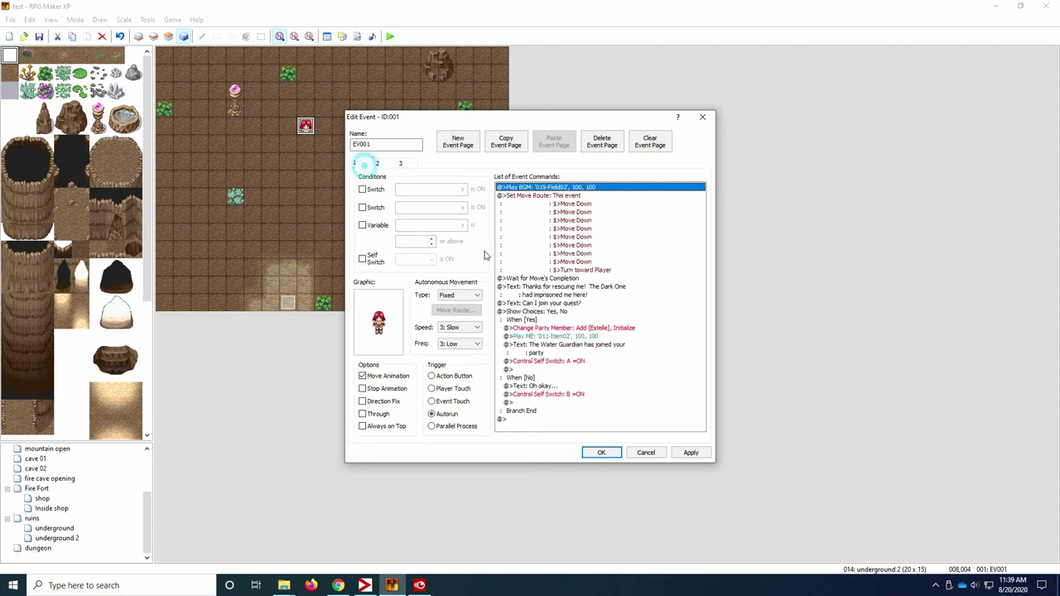
left_click(539, 353)
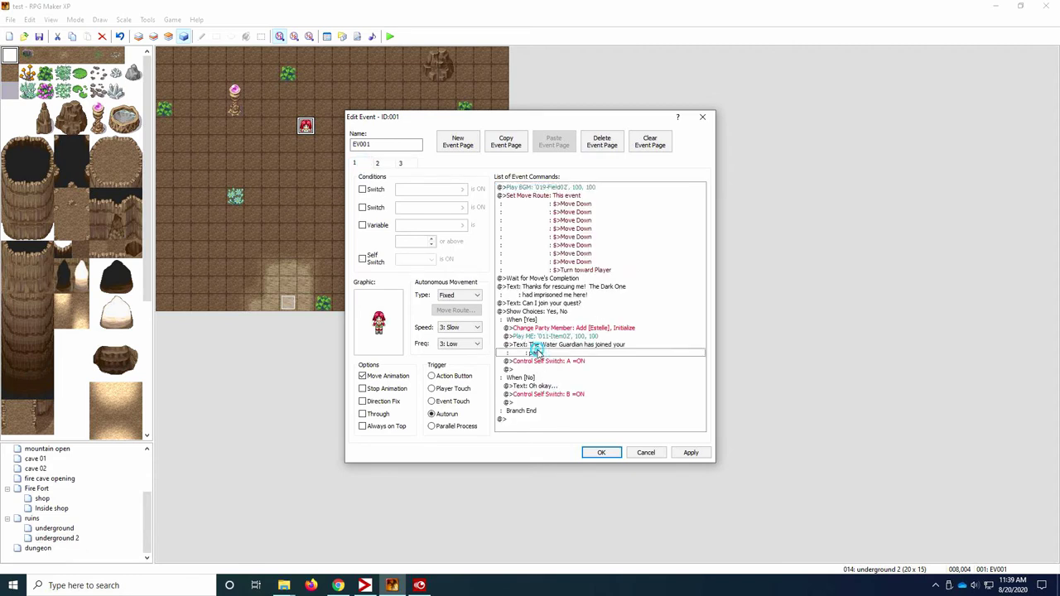
left_click(543, 361)
right_click(540, 362)
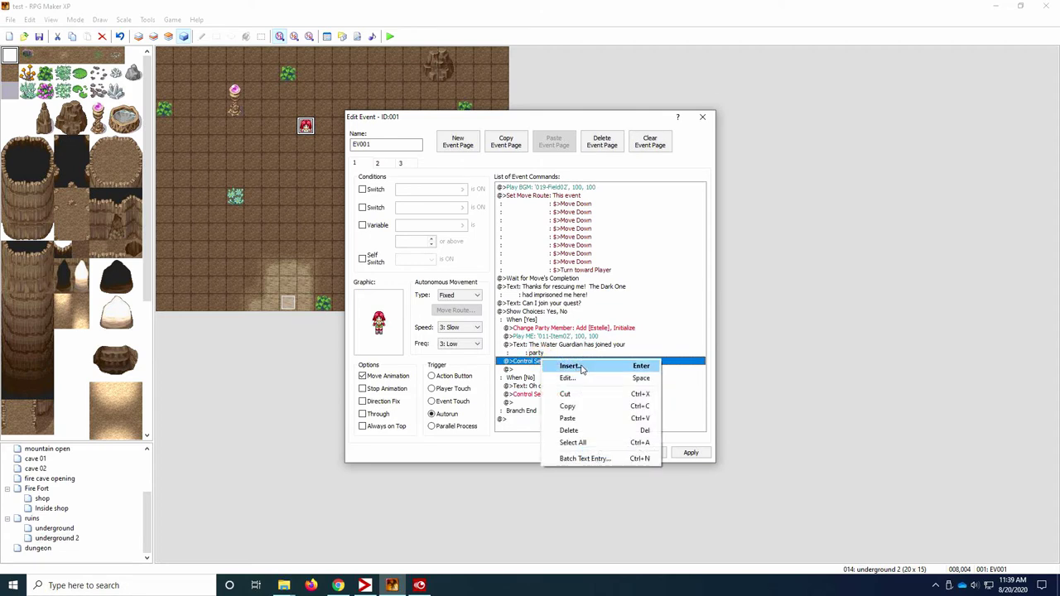
left_click(572, 418)
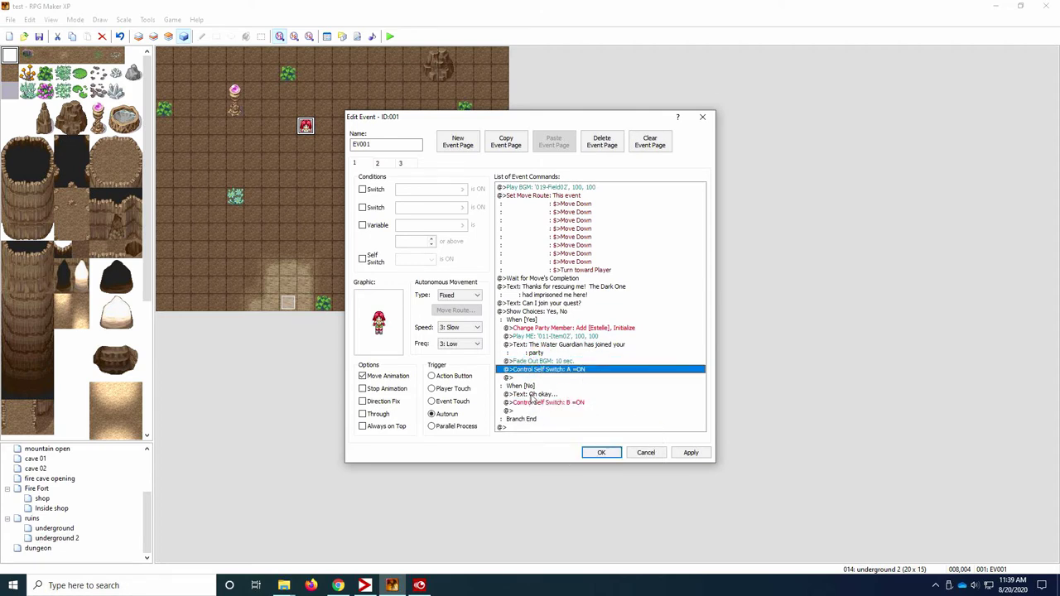
Paste the fade-out into the No branch, above Control Self Switch B.
left_click(534, 396)
left_click(544, 404)
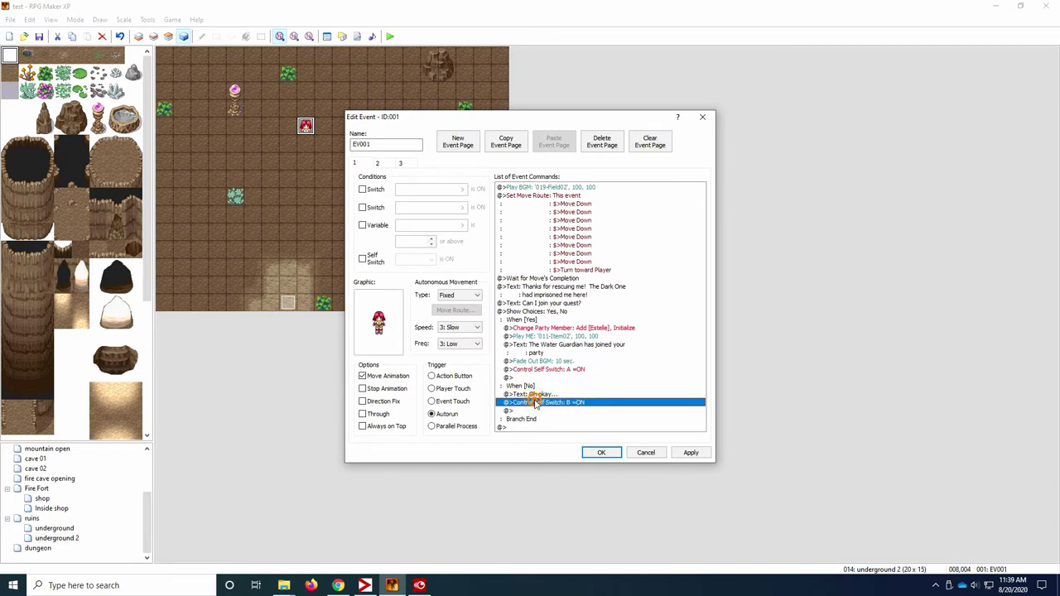
right_click(537, 404)
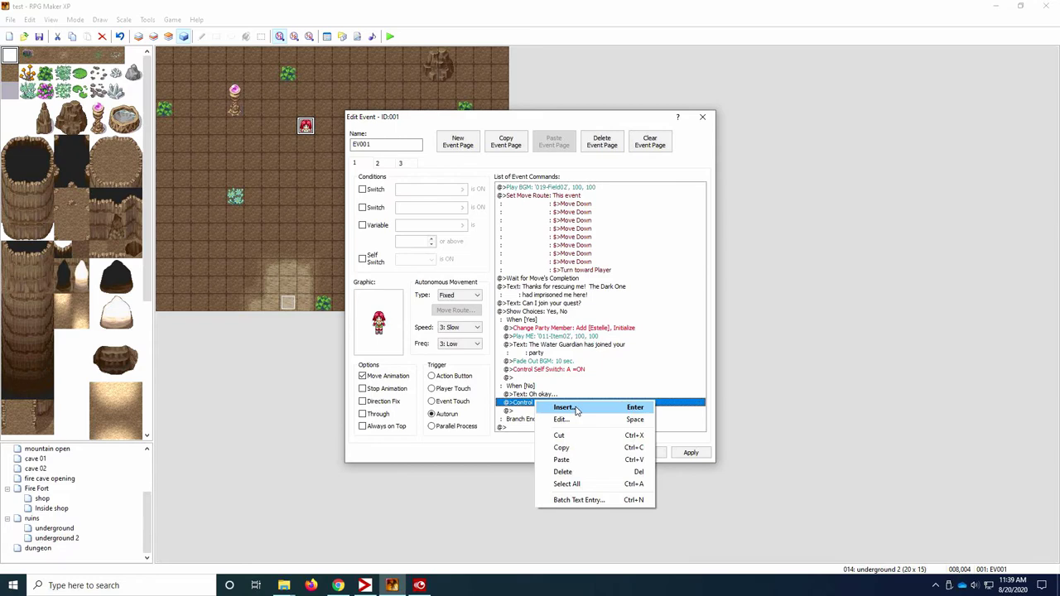
left_click(577, 408)
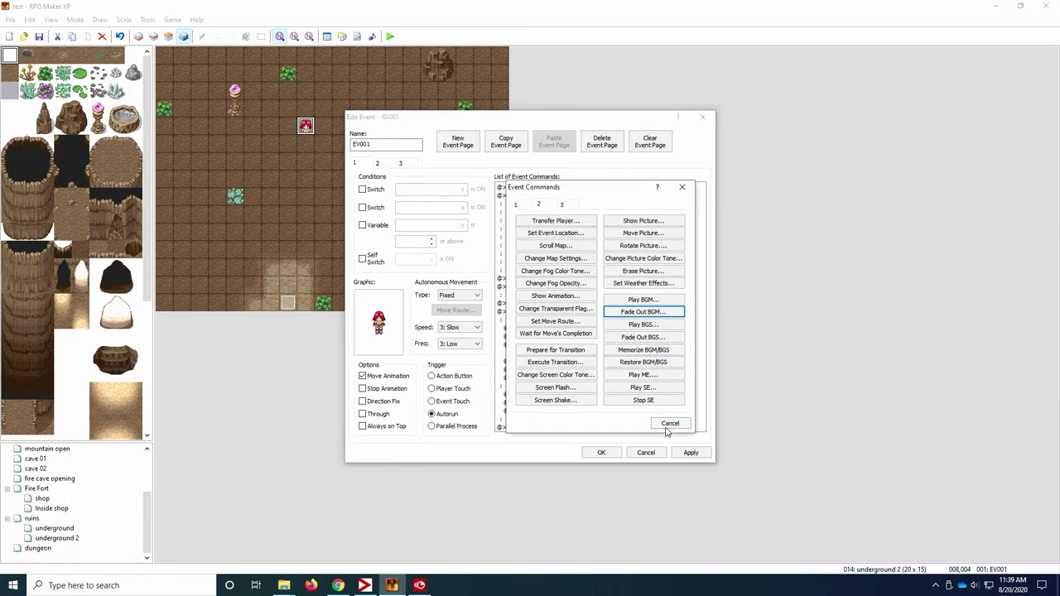
left_click(666, 427)
right_click(544, 404)
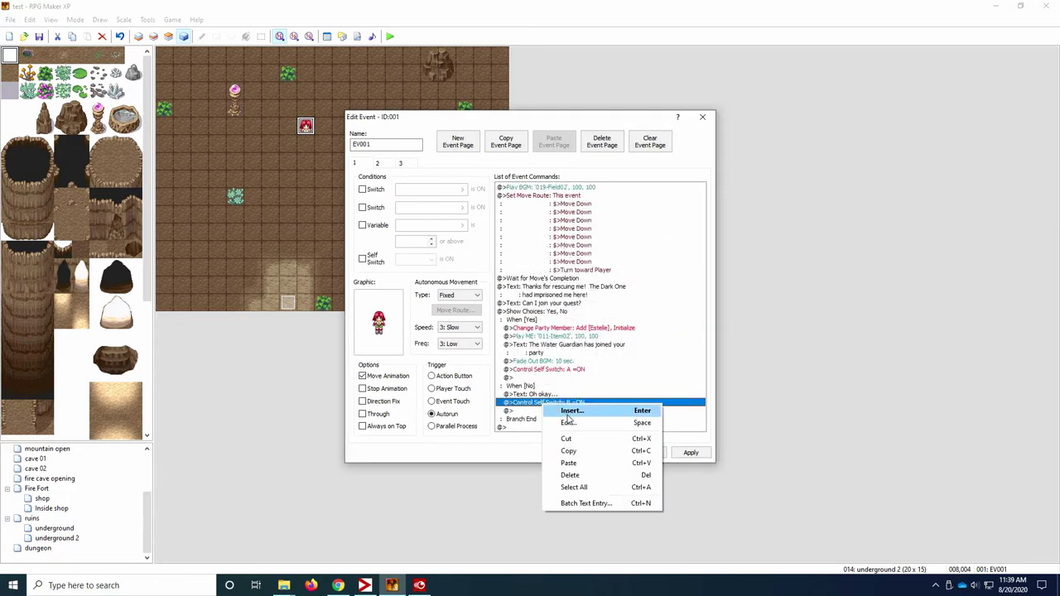
left_click(568, 463)
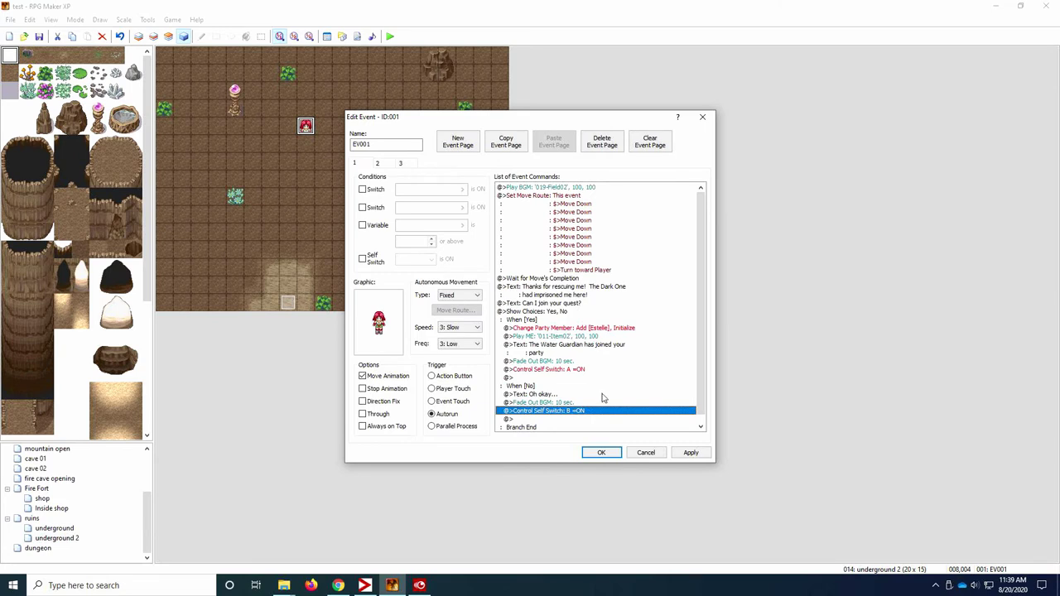
scroll(580, 387, "down", 1)
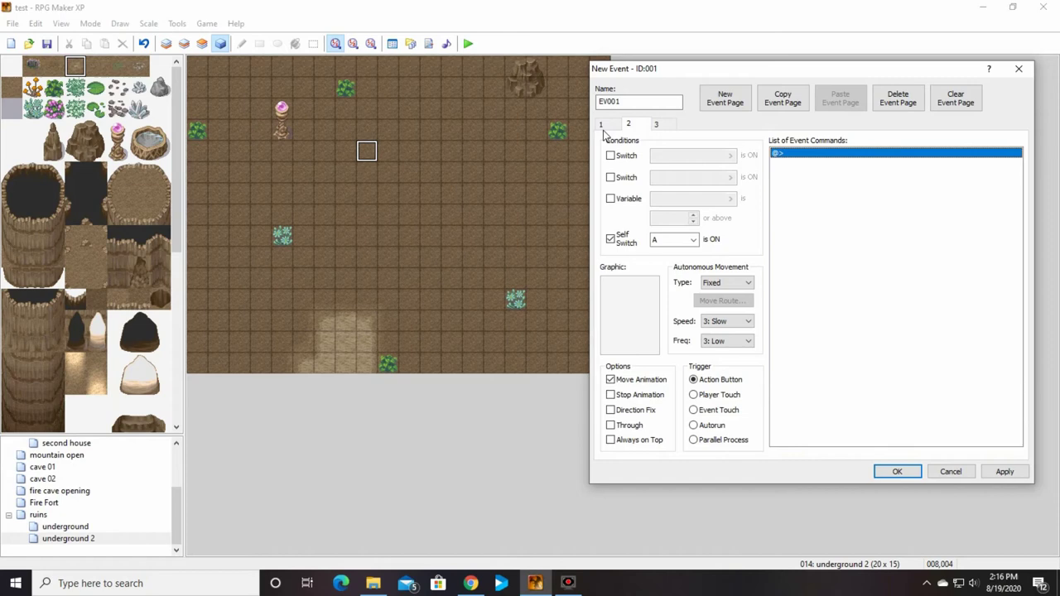
Confirm the girl's event editor, then reopen her event EV001 from the map.
left_click(605, 126)
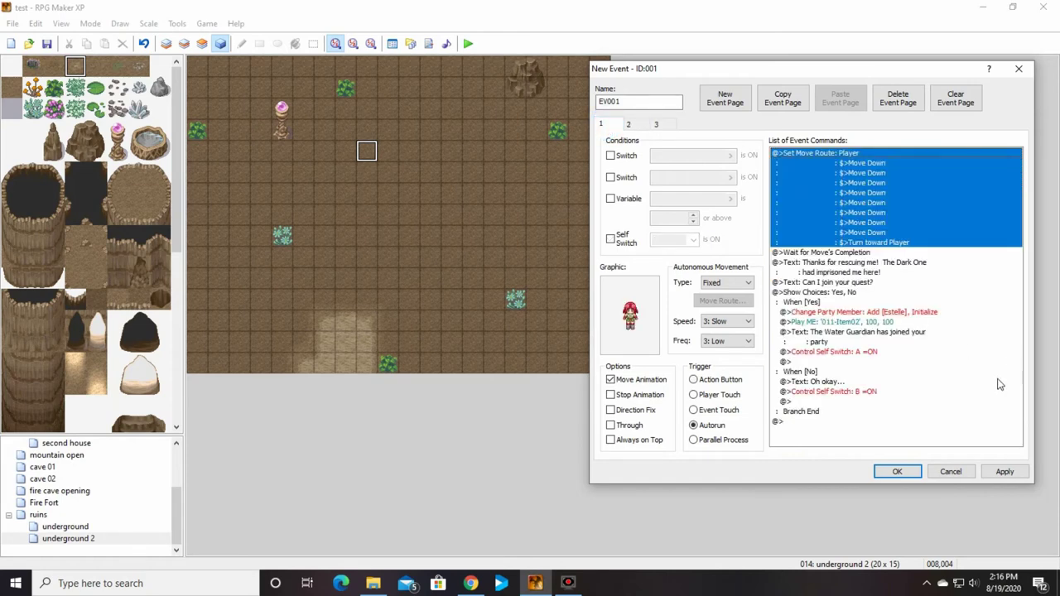
left_click(897, 472)
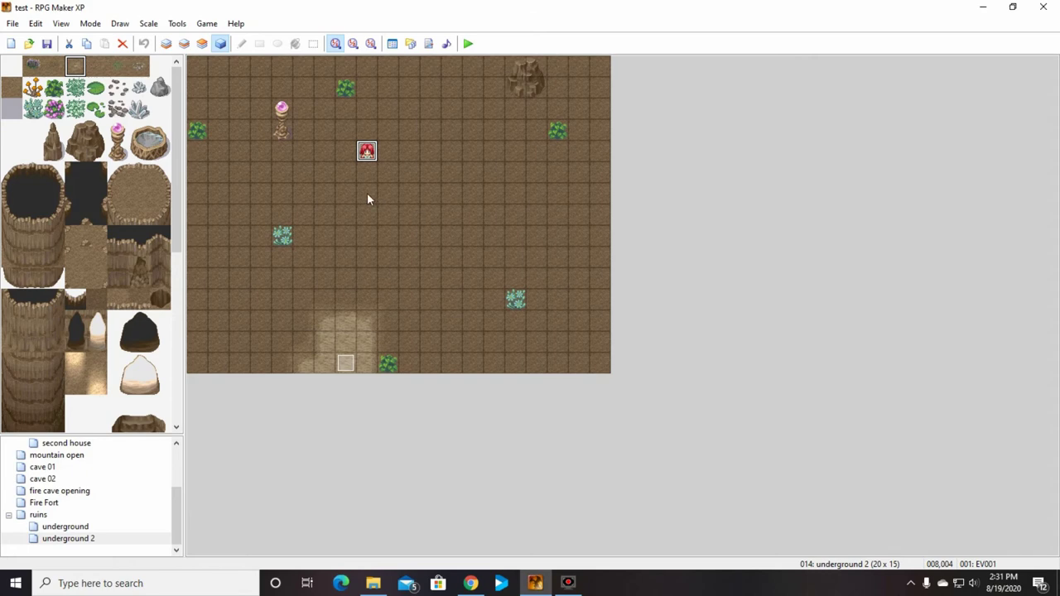
left_click(367, 152)
double_click(368, 153)
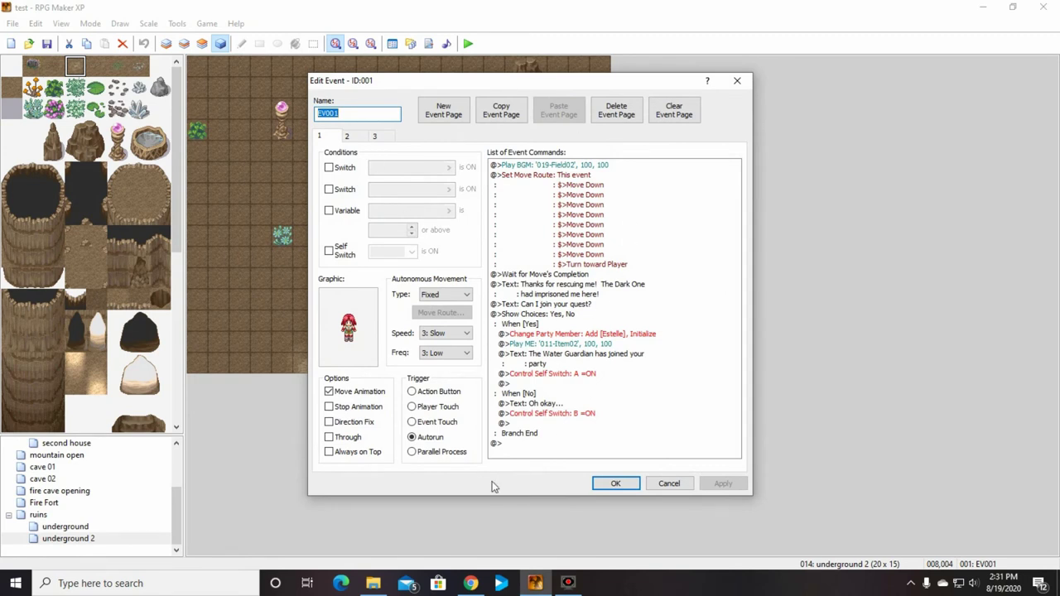
Review pages 2, 3, 1, 2 and 3, ending on the Self Switch B 'bummer' page, with the editor moved aside.
left_click(349, 137)
left_click(374, 135)
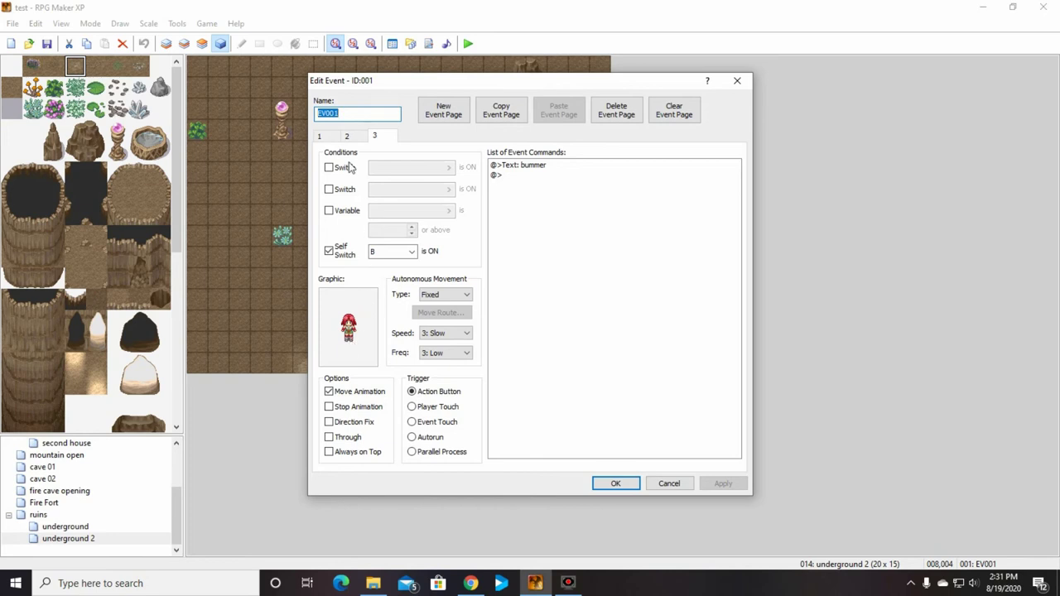
left_click(334, 137)
left_click(346, 135)
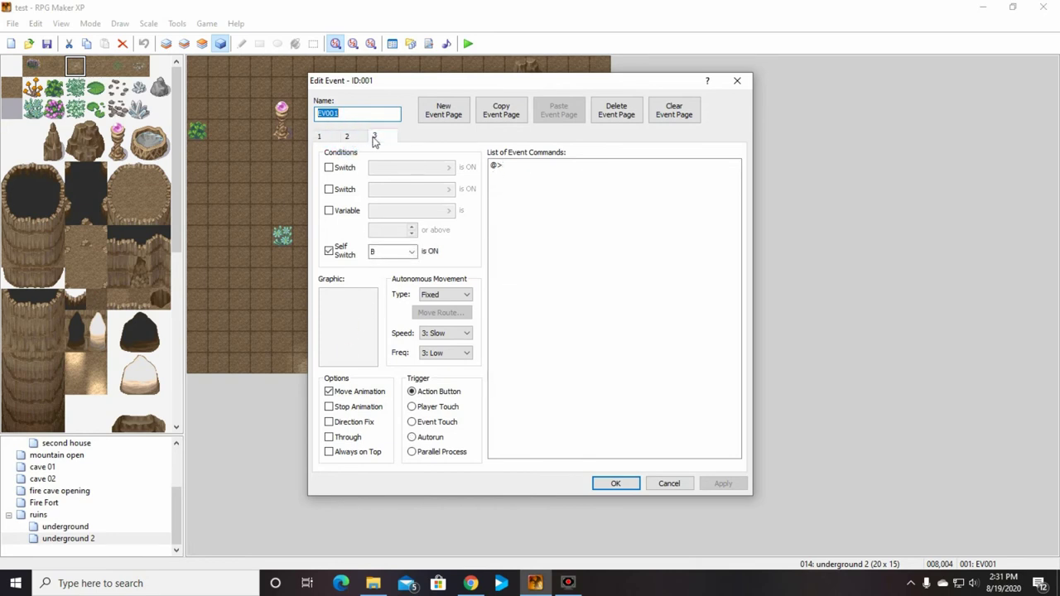
left_click(373, 136)
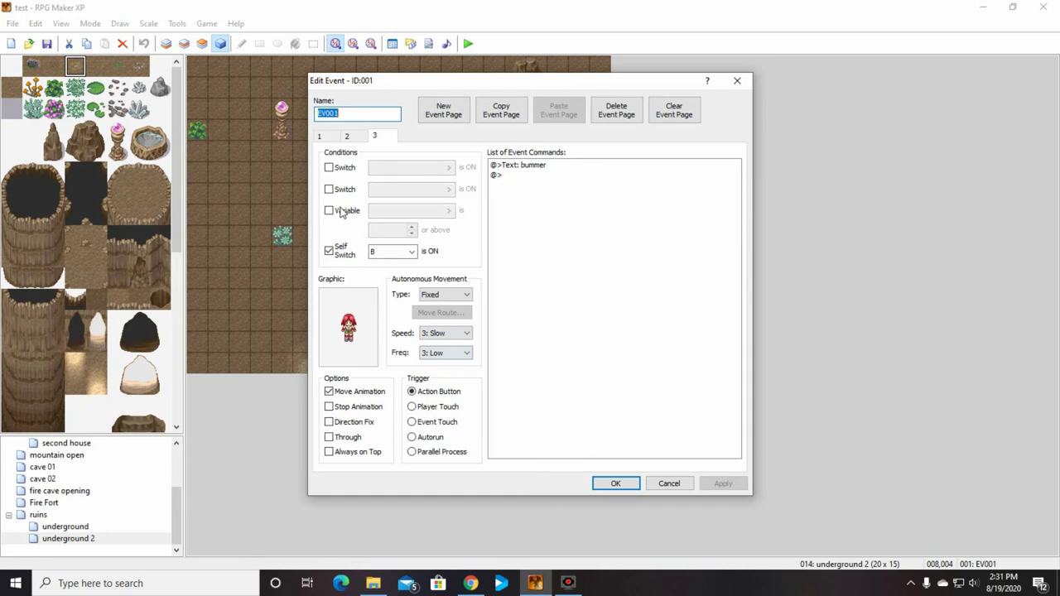
left_click_drag(471, 79, 624, 88)
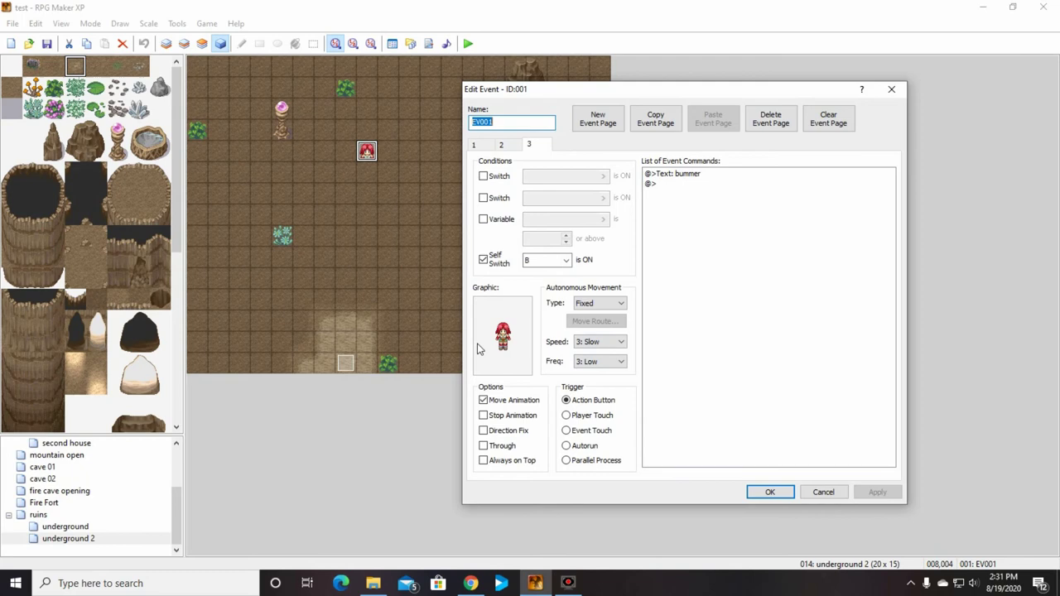
Check EV001's autorun first page and confirm the editor with OK.
left_click(475, 146)
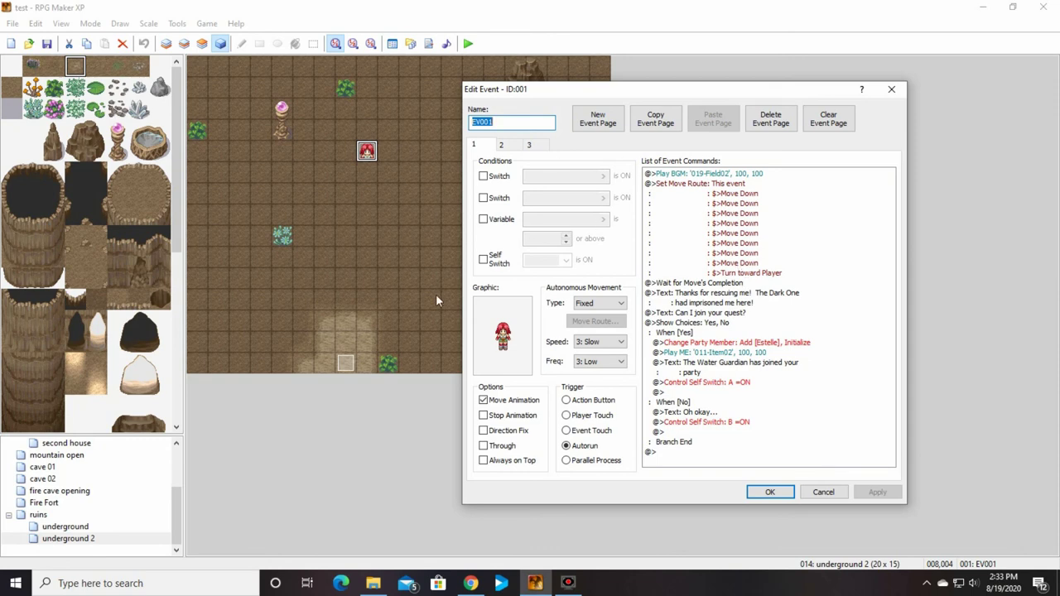
left_click(771, 492)
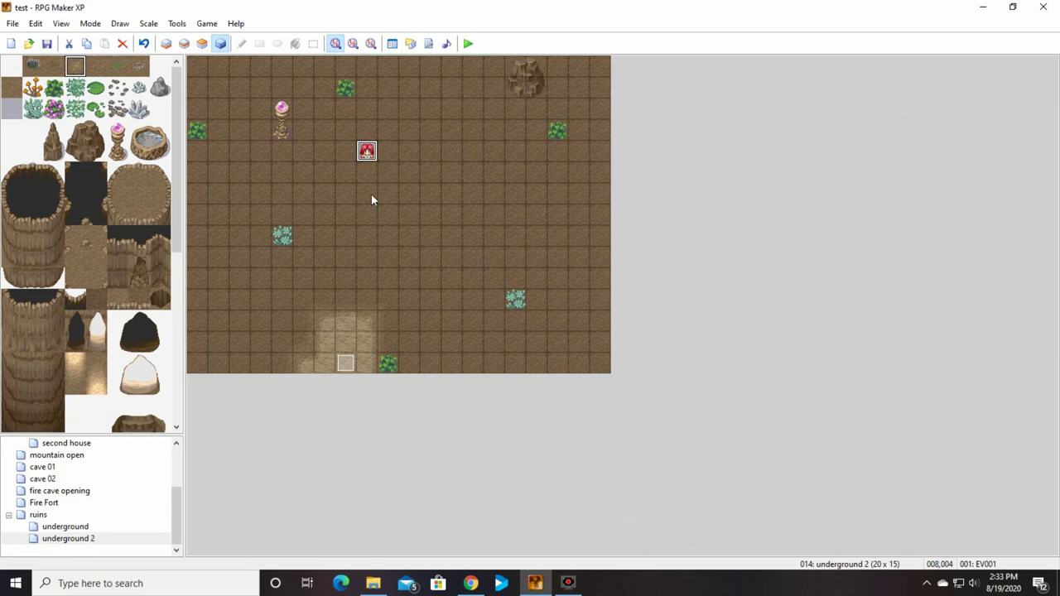
Open the Fire Fort map under ruins and select the event above the fort's entrance stairs.
left_click(62, 516)
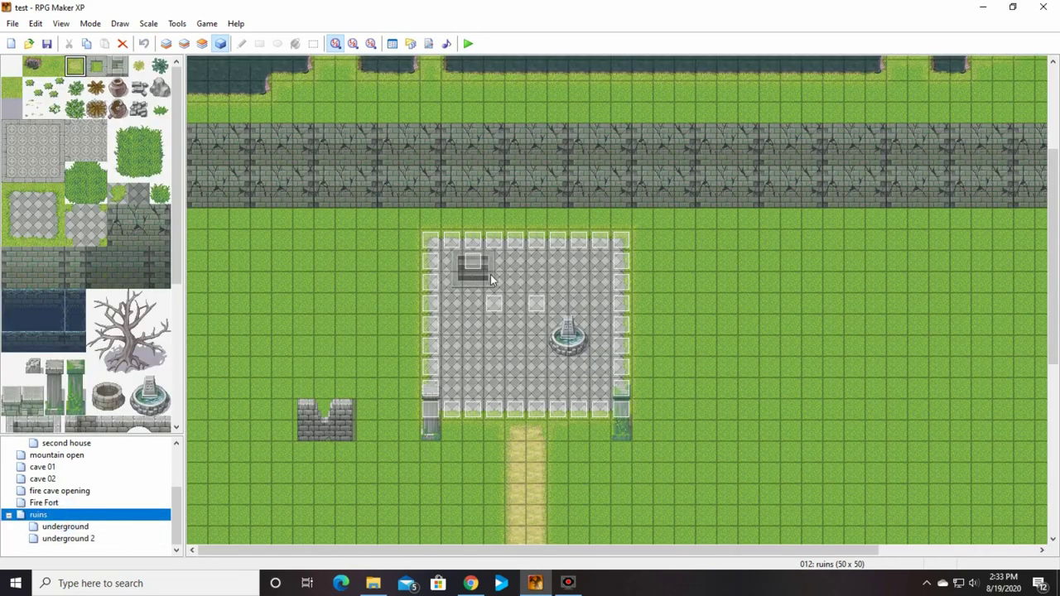
left_click(66, 502)
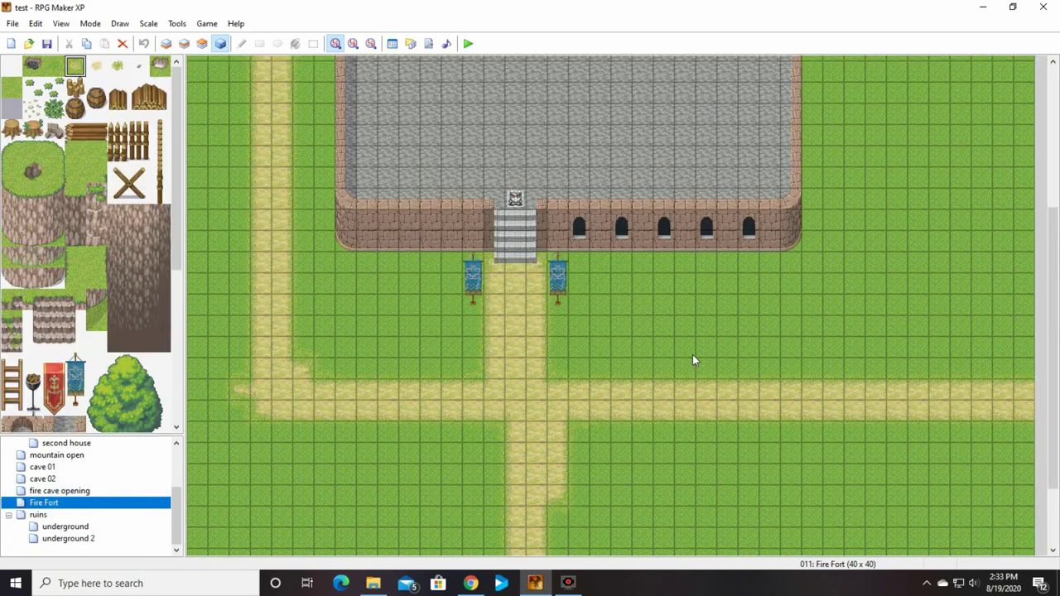
left_click(514, 202)
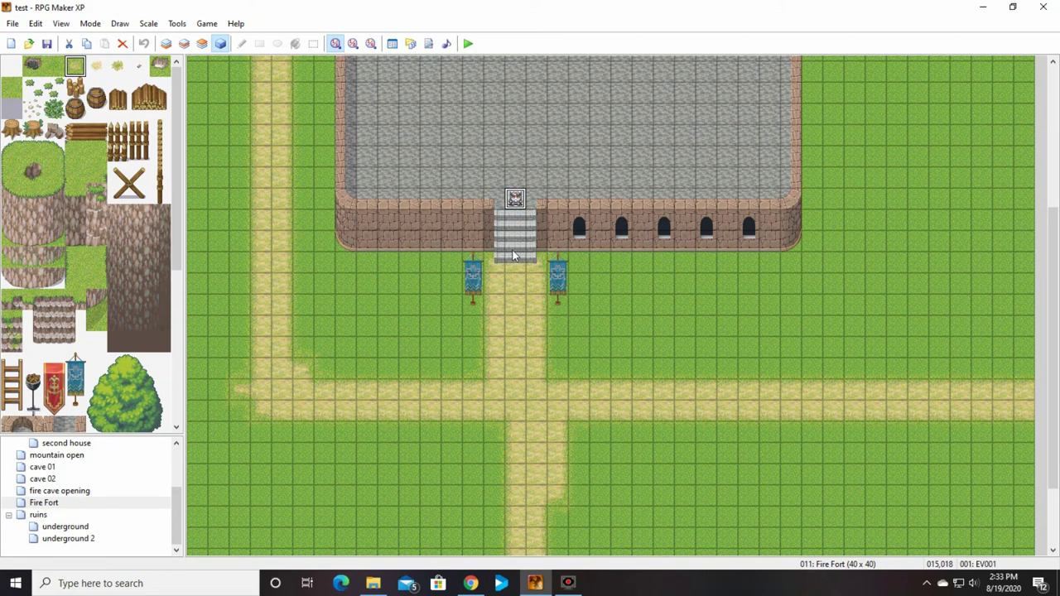
left_click_drag(1053, 225, 1054, 185)
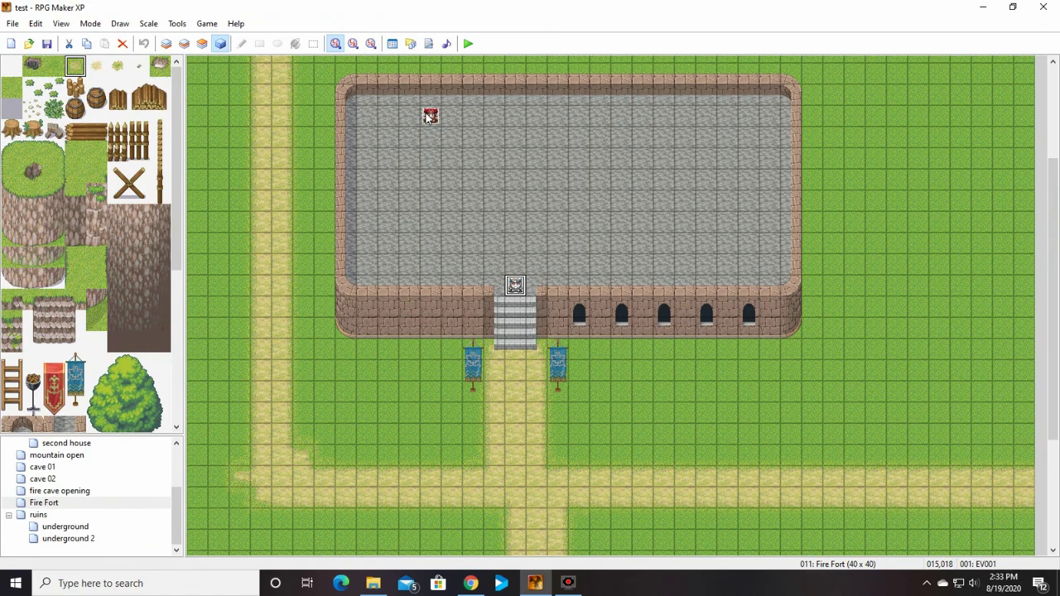